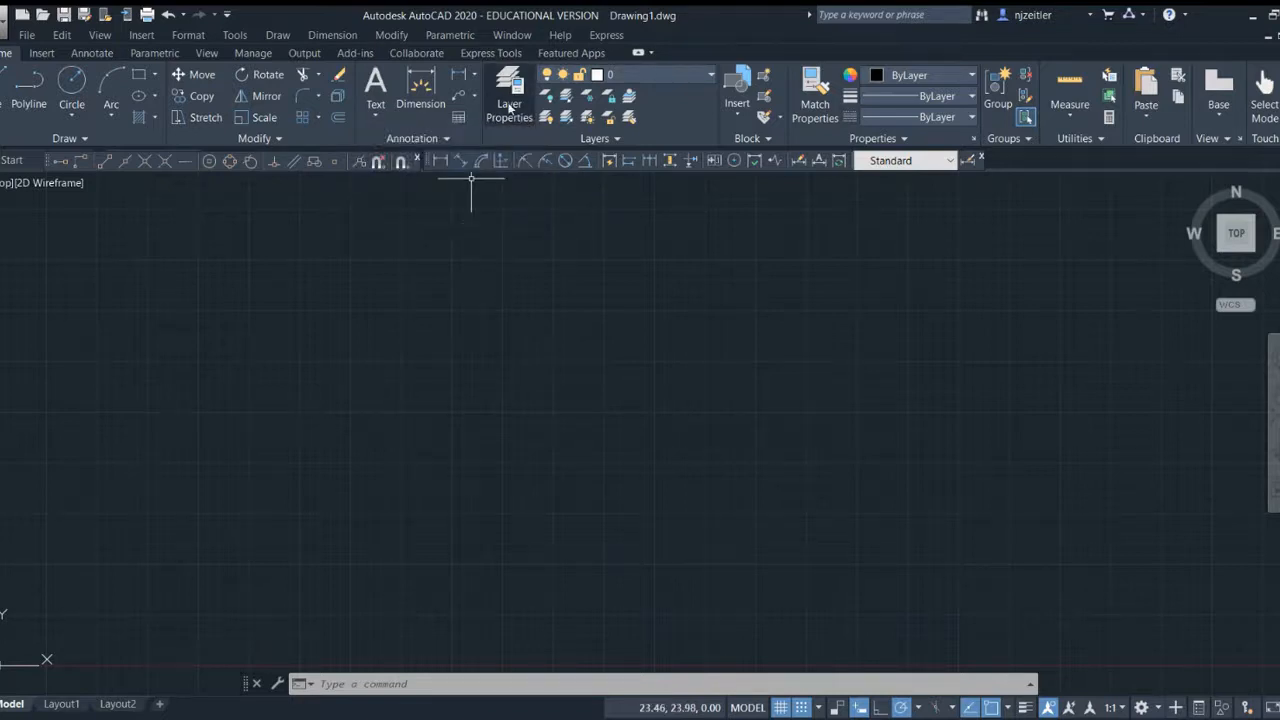
Review the existing layers in the layer manager and the current-layer list, including their colors, linetypes and lineweights.
click(509, 108)
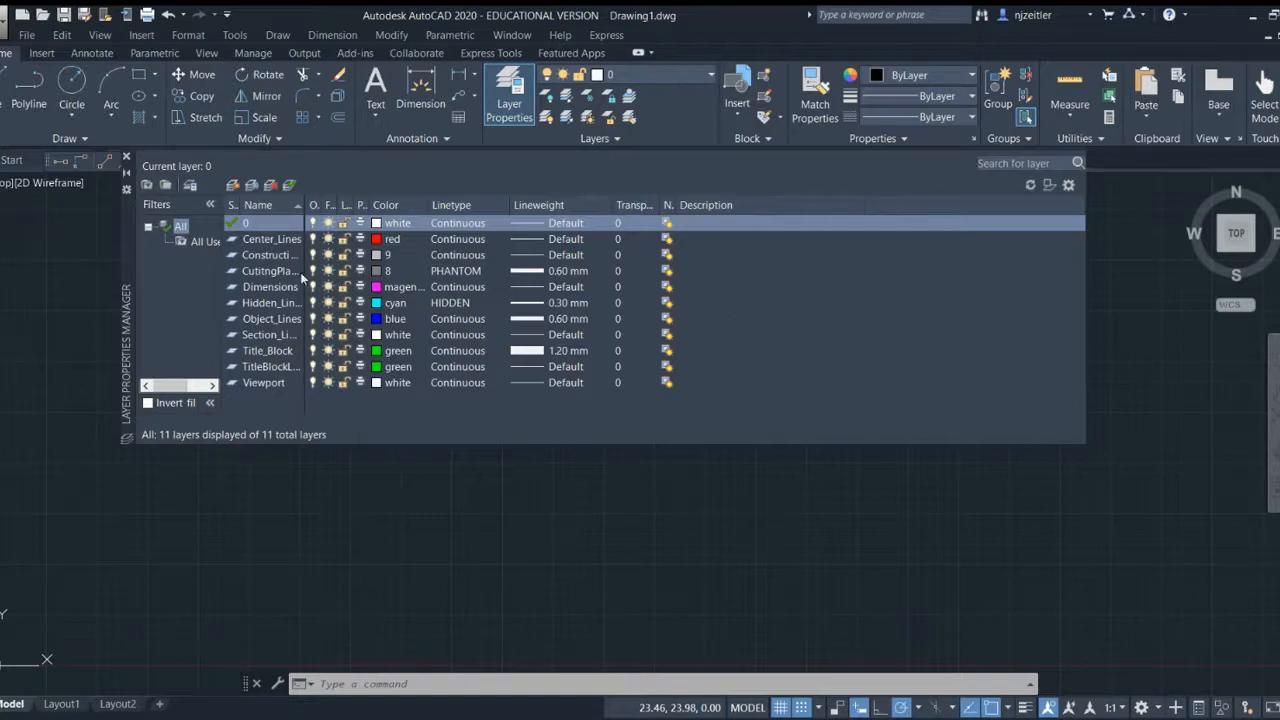
click(264, 242)
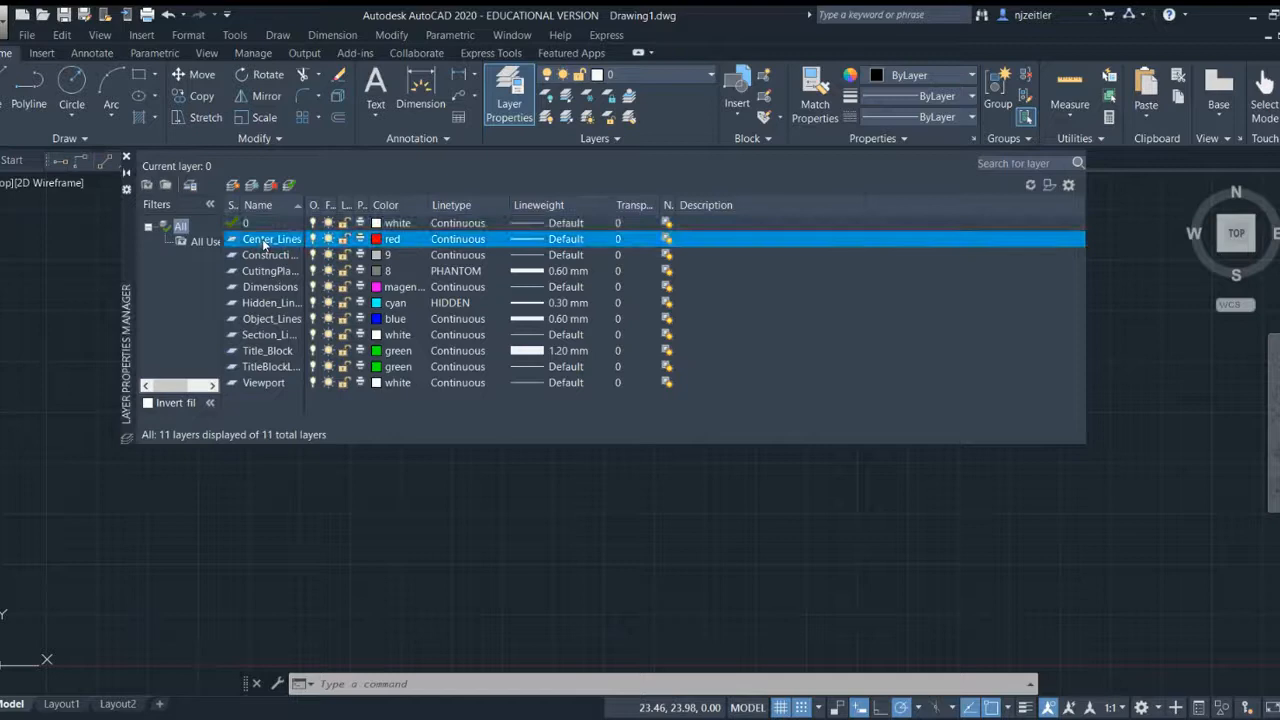
click(268, 256)
click(271, 274)
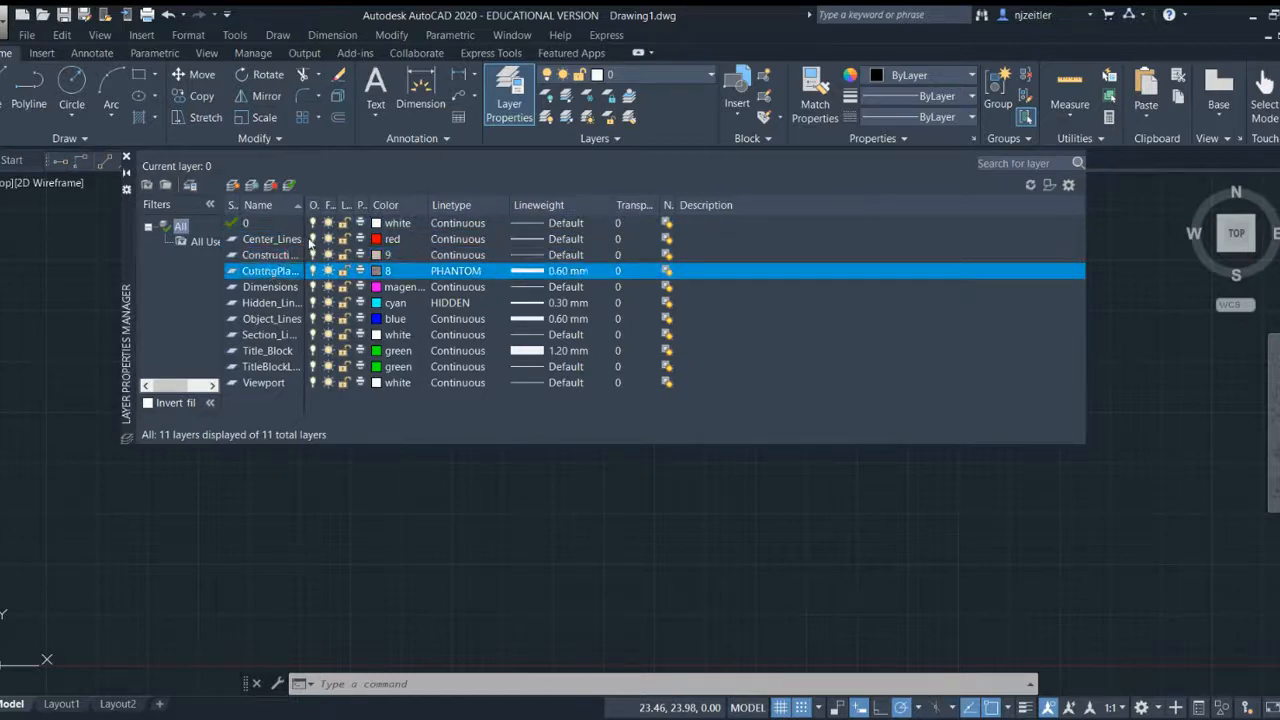
click(272, 303)
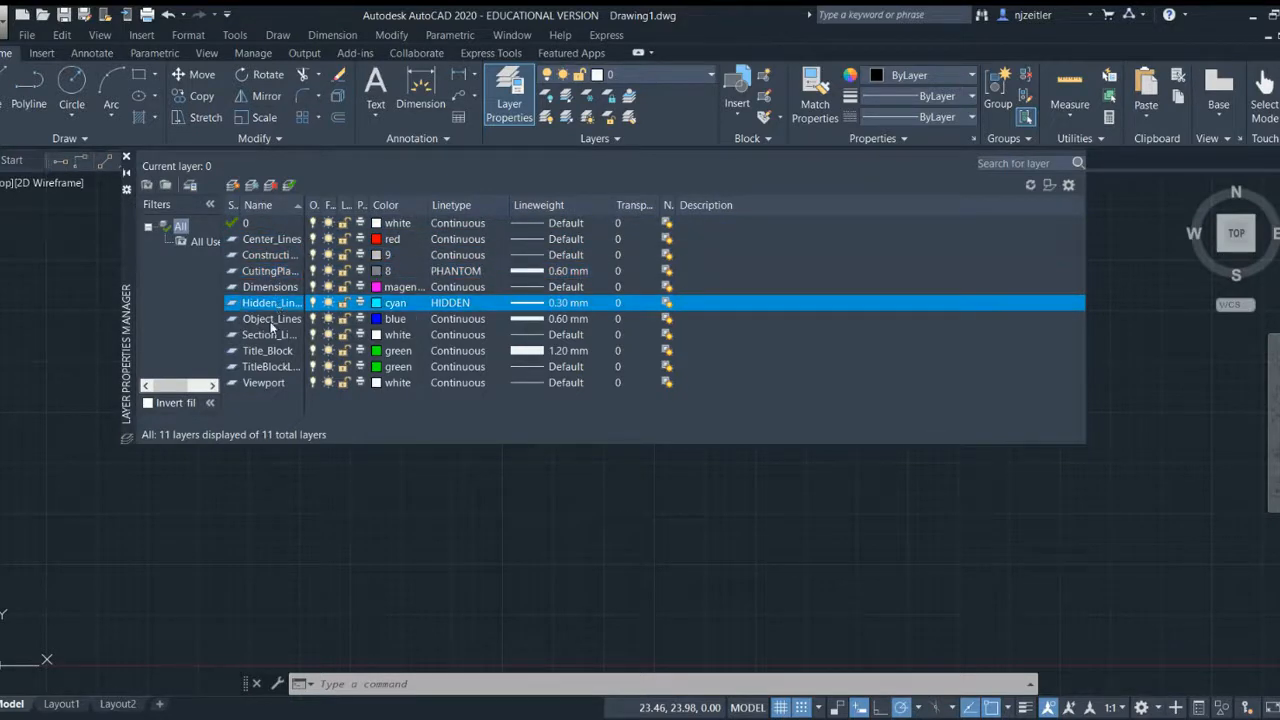
click(271, 319)
click(270, 335)
click(268, 351)
click(268, 367)
click(268, 383)
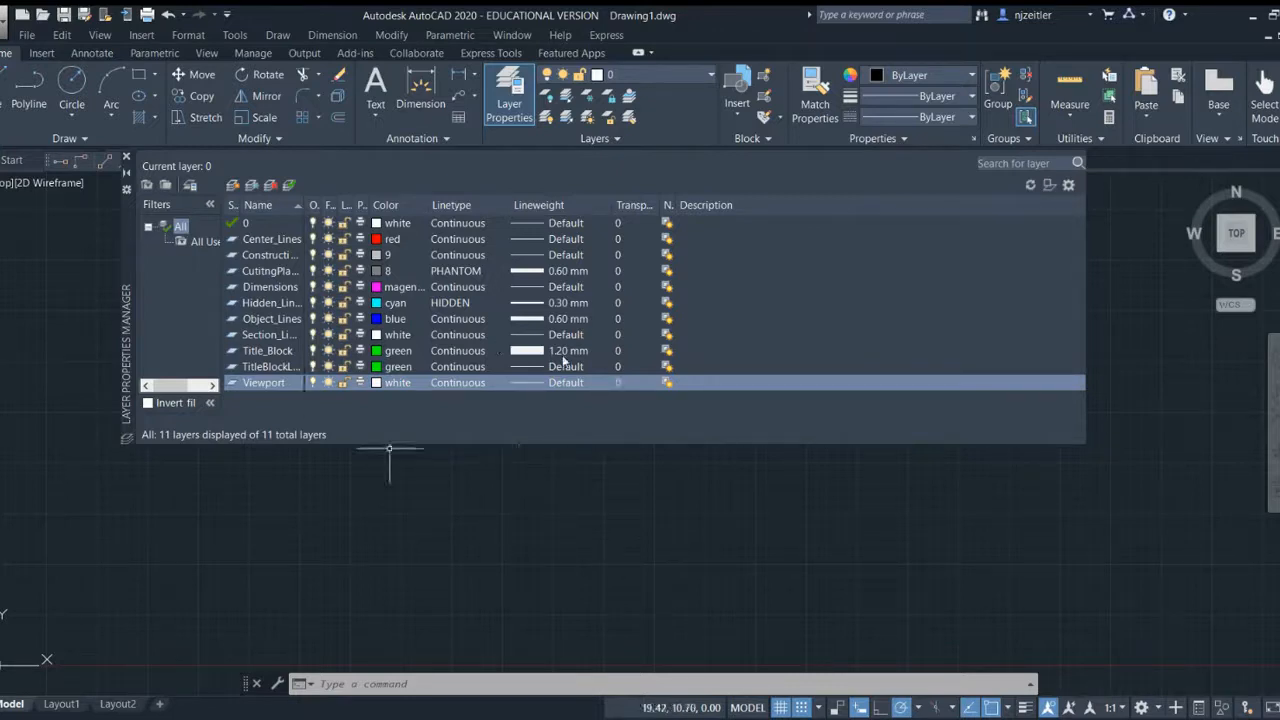
click(688, 75)
click(688, 75)
click(126, 158)
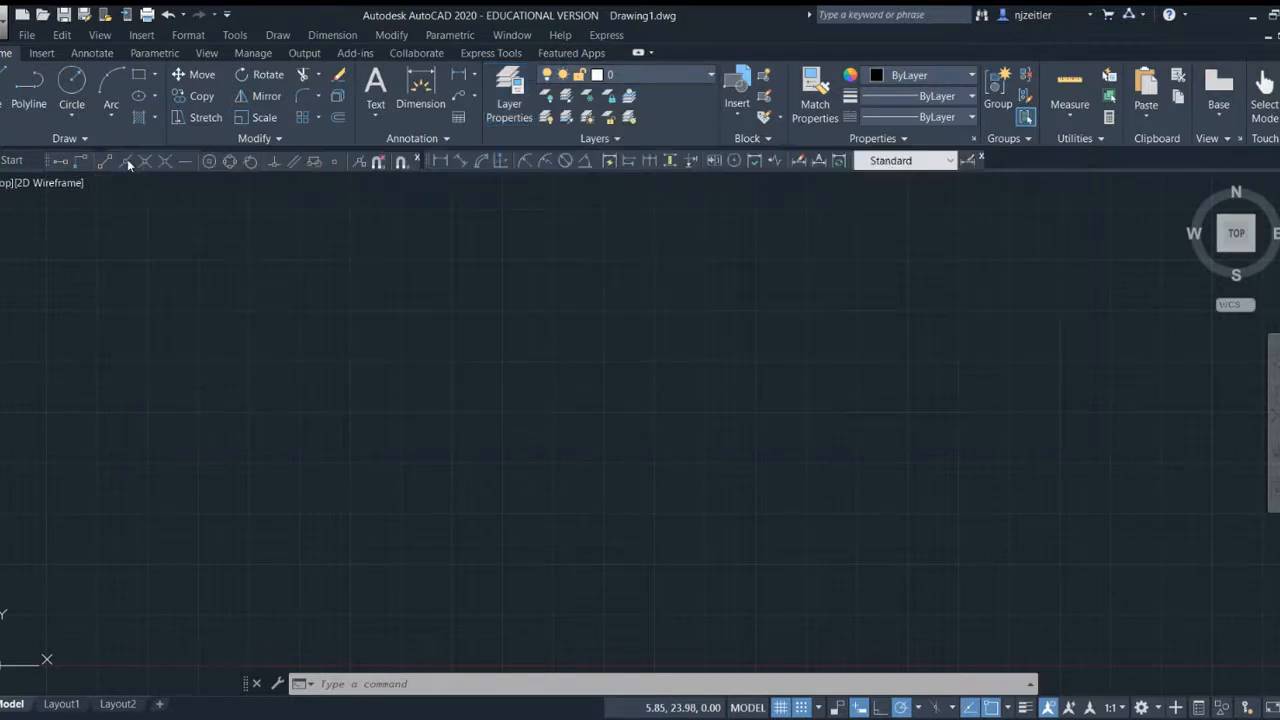
Make Object_Lines the current layer and draw a 10 by 6 unit rectangle of lines with its lower-left corner at 5,10.
click(709, 75)
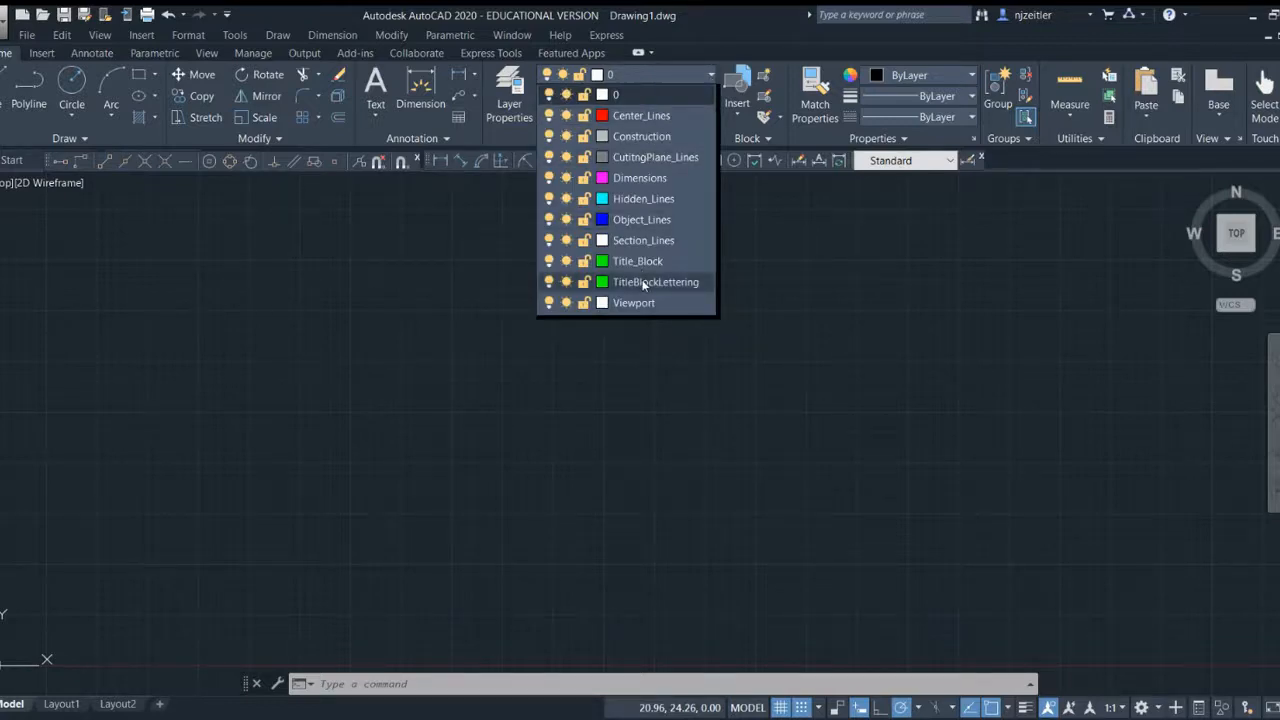
click(630, 220)
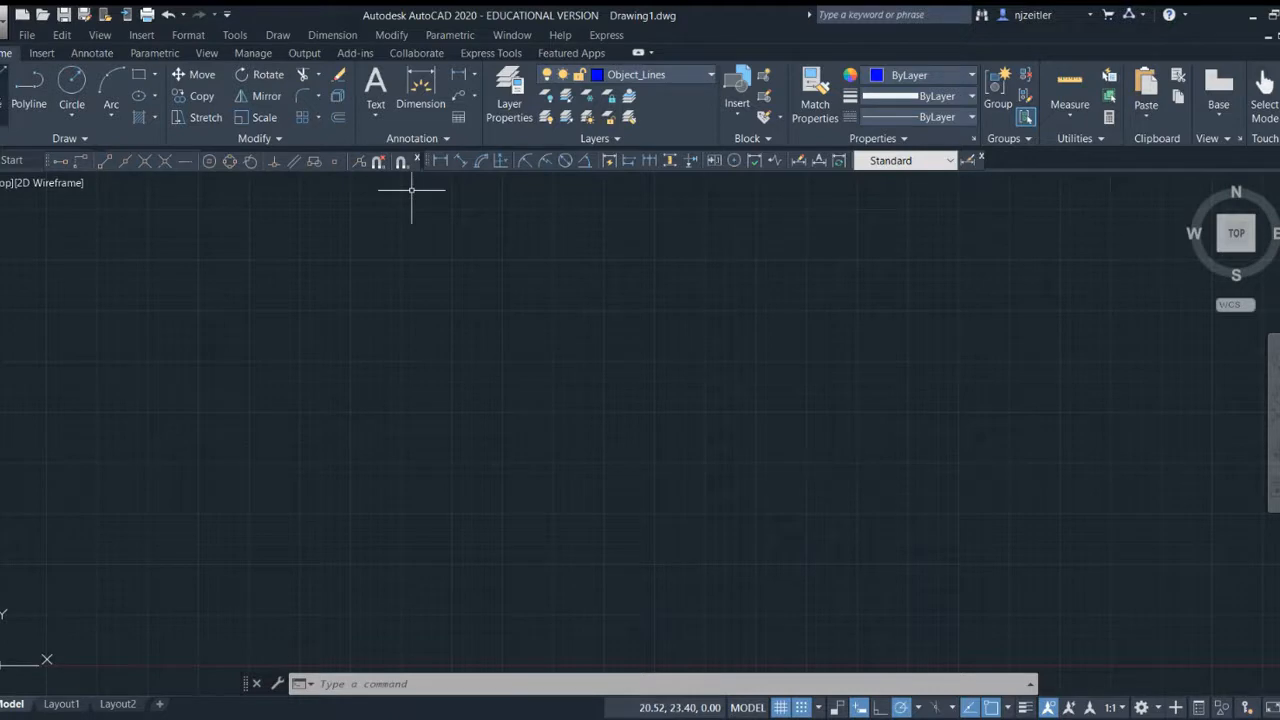
click(2, 88)
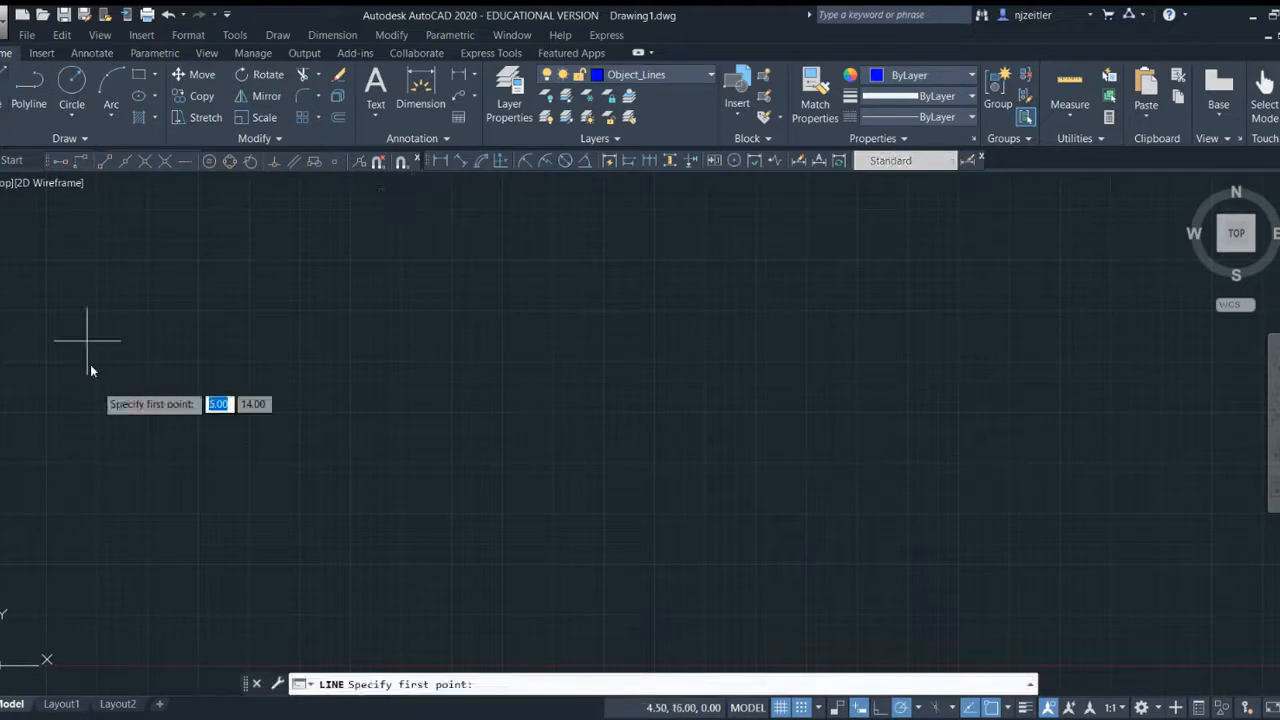
click(98, 463)
click(300, 462)
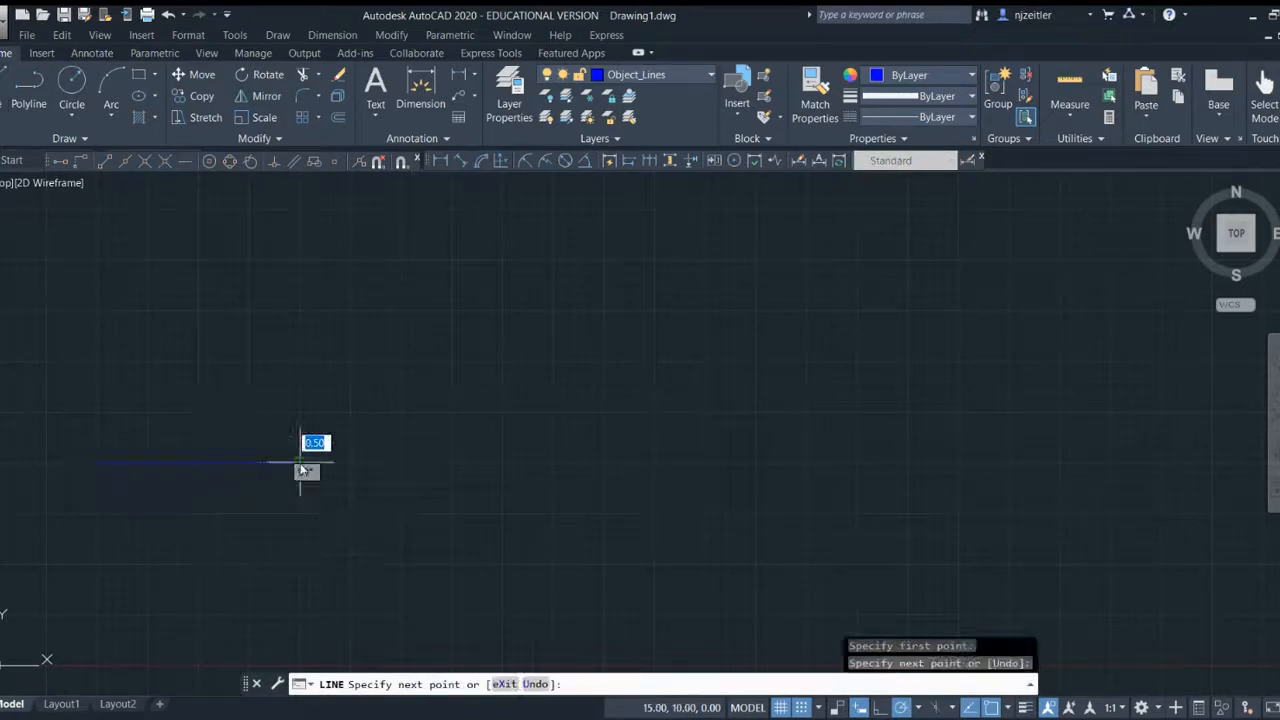
click(300, 340)
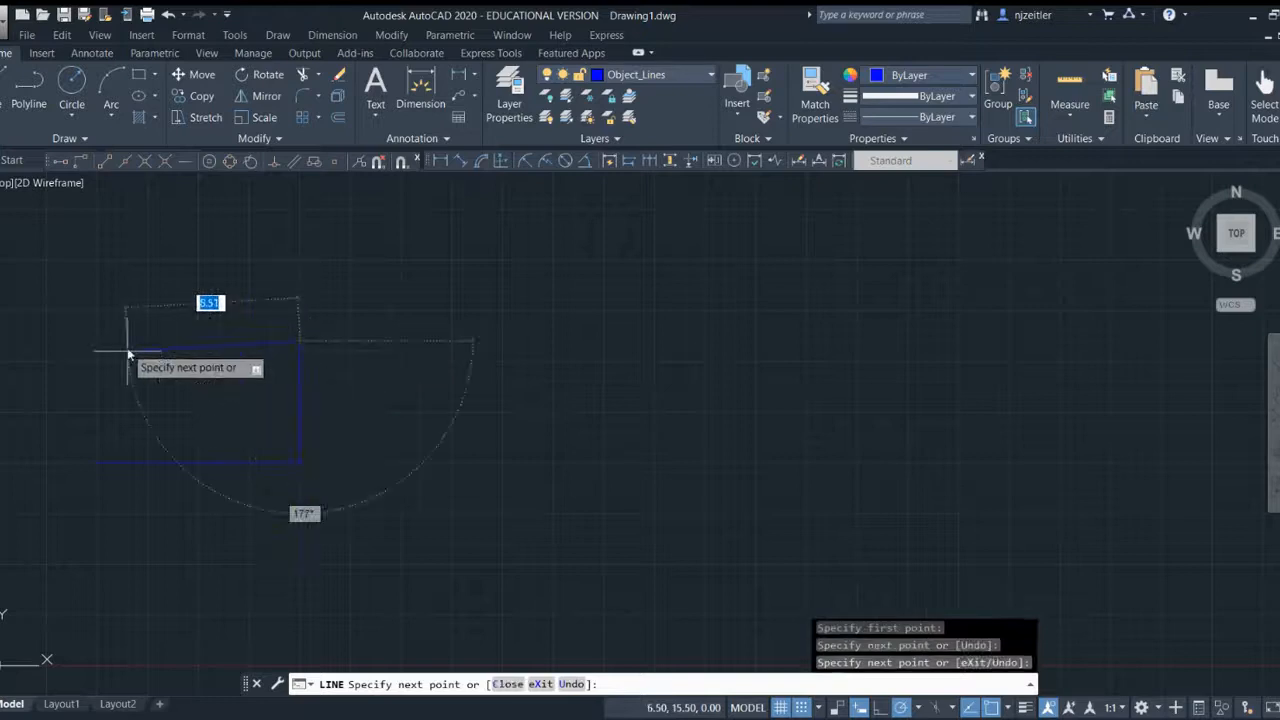
click(98, 340)
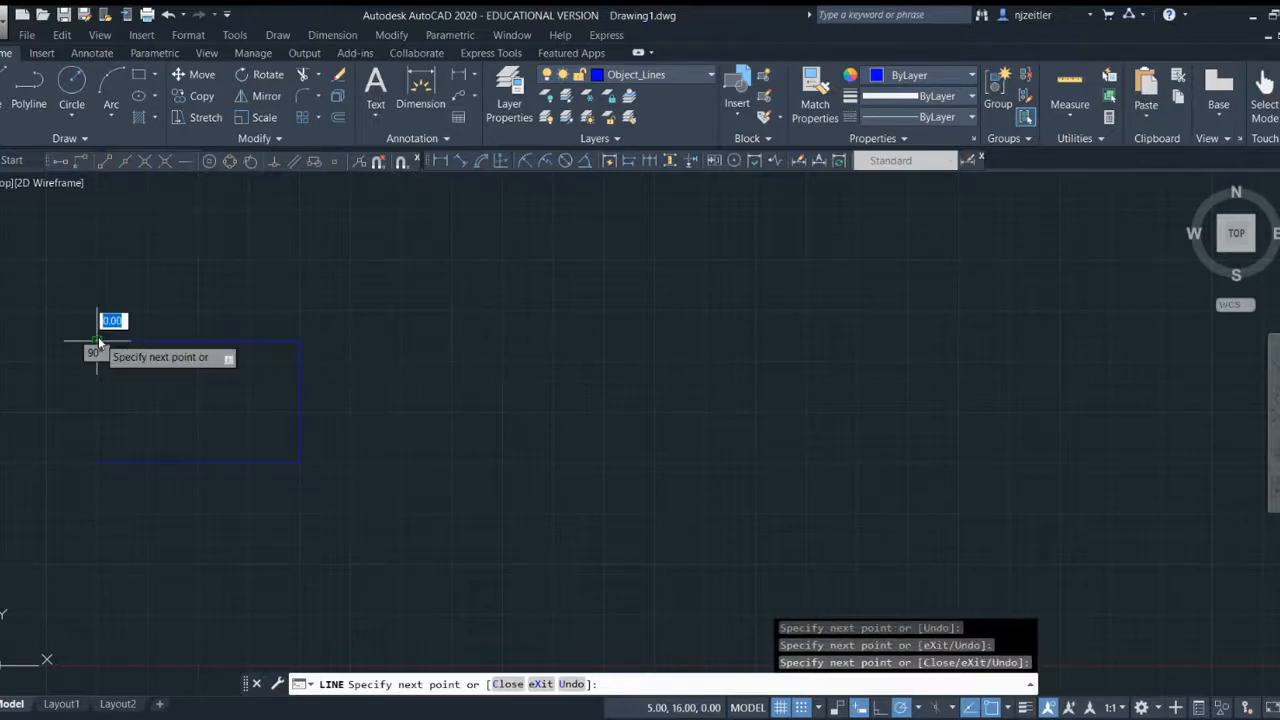
click(98, 462)
right_click(98, 462)
click(118, 471)
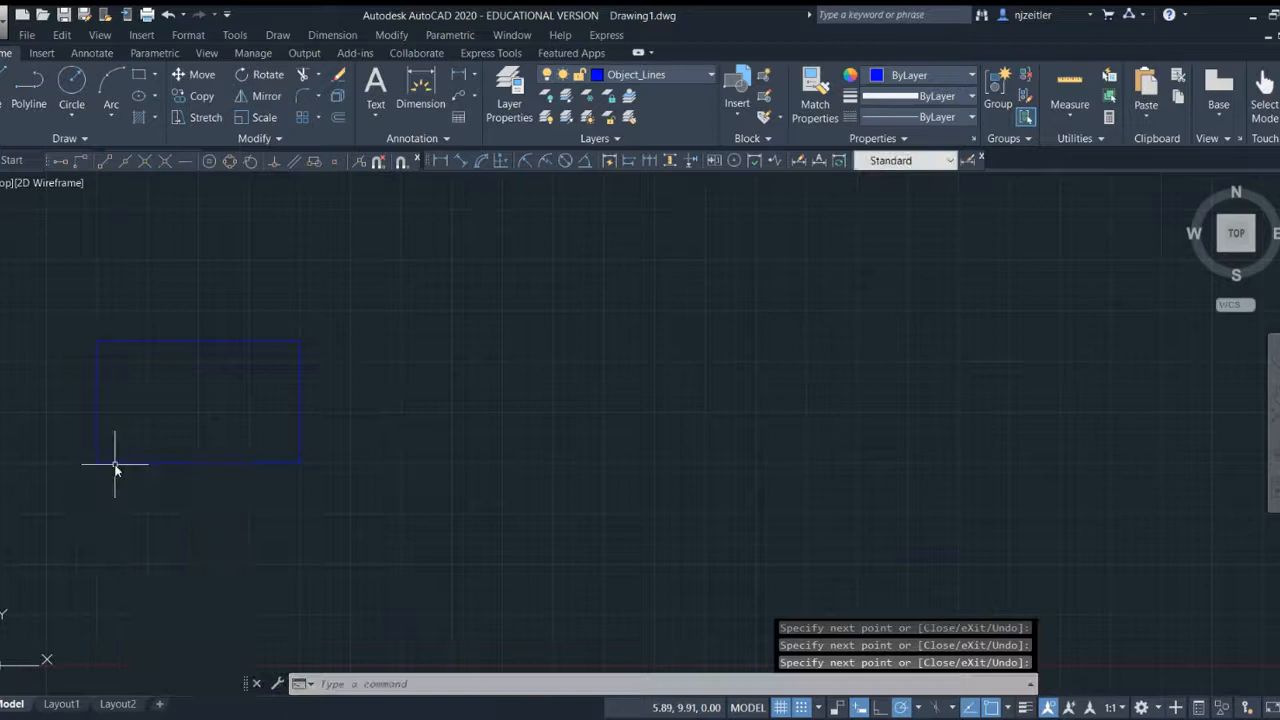
Create a new layer named Test in the layer manager.
click(710, 75)
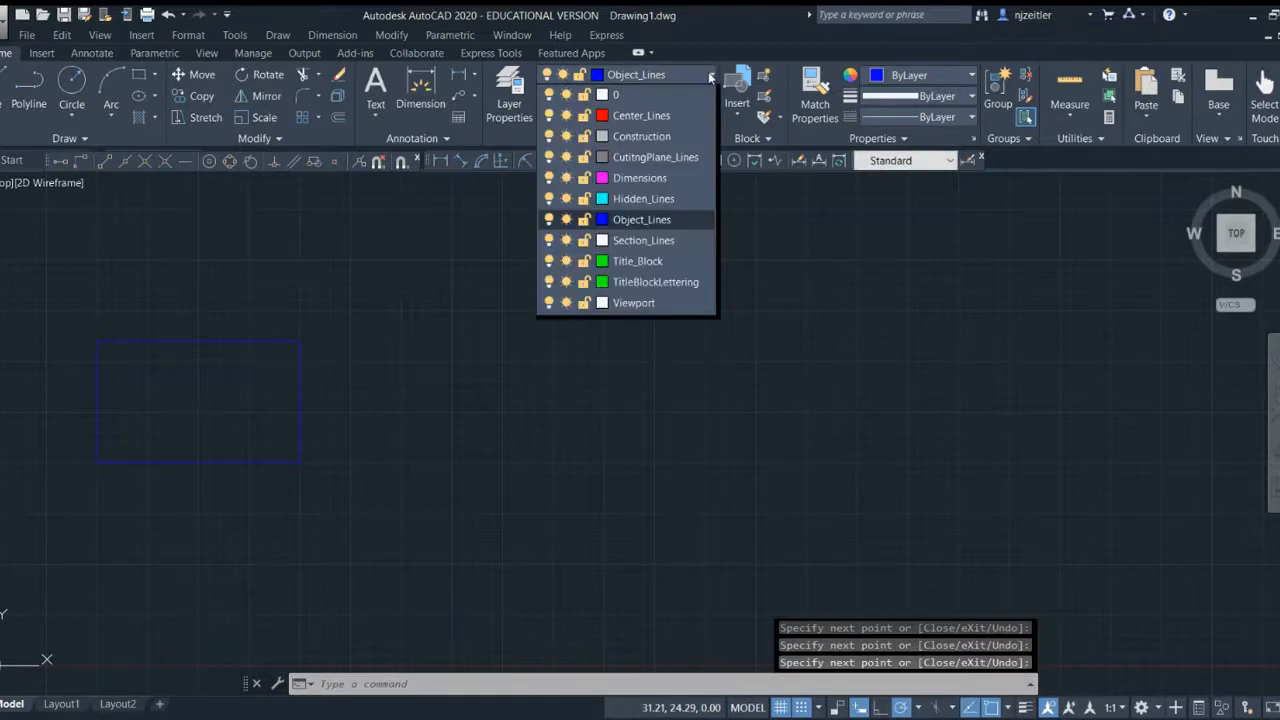
click(508, 96)
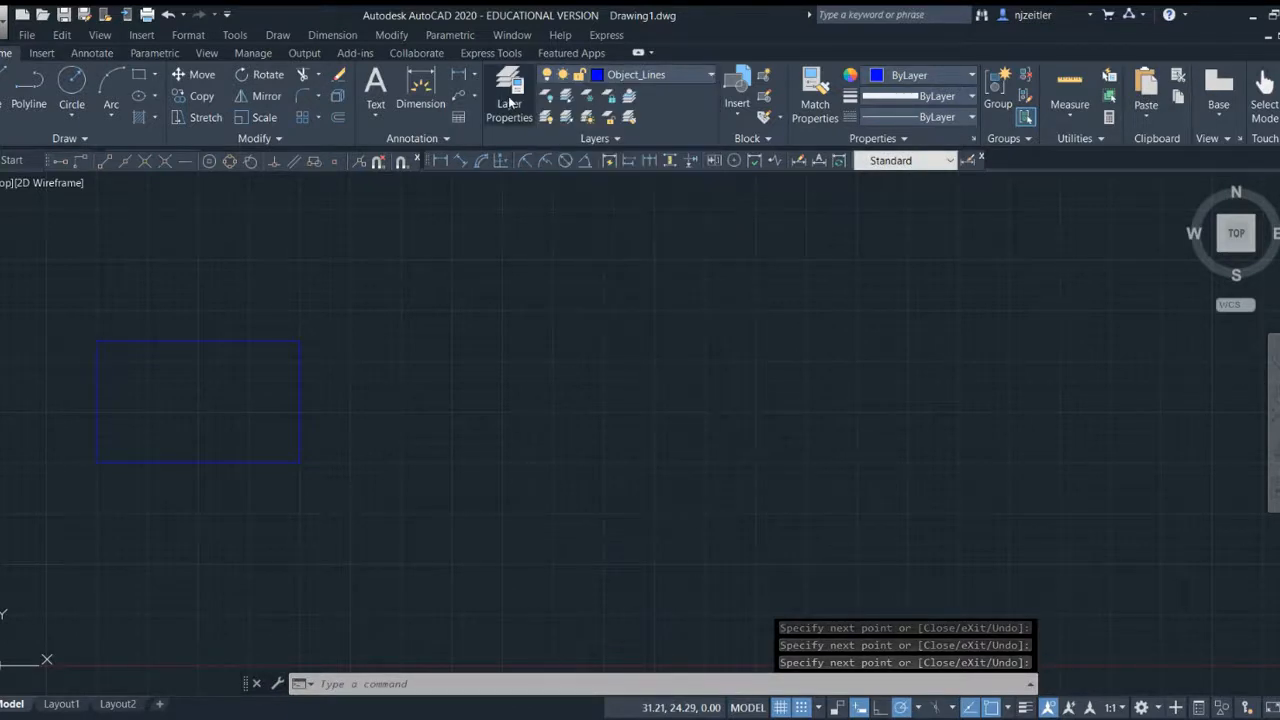
click(508, 96)
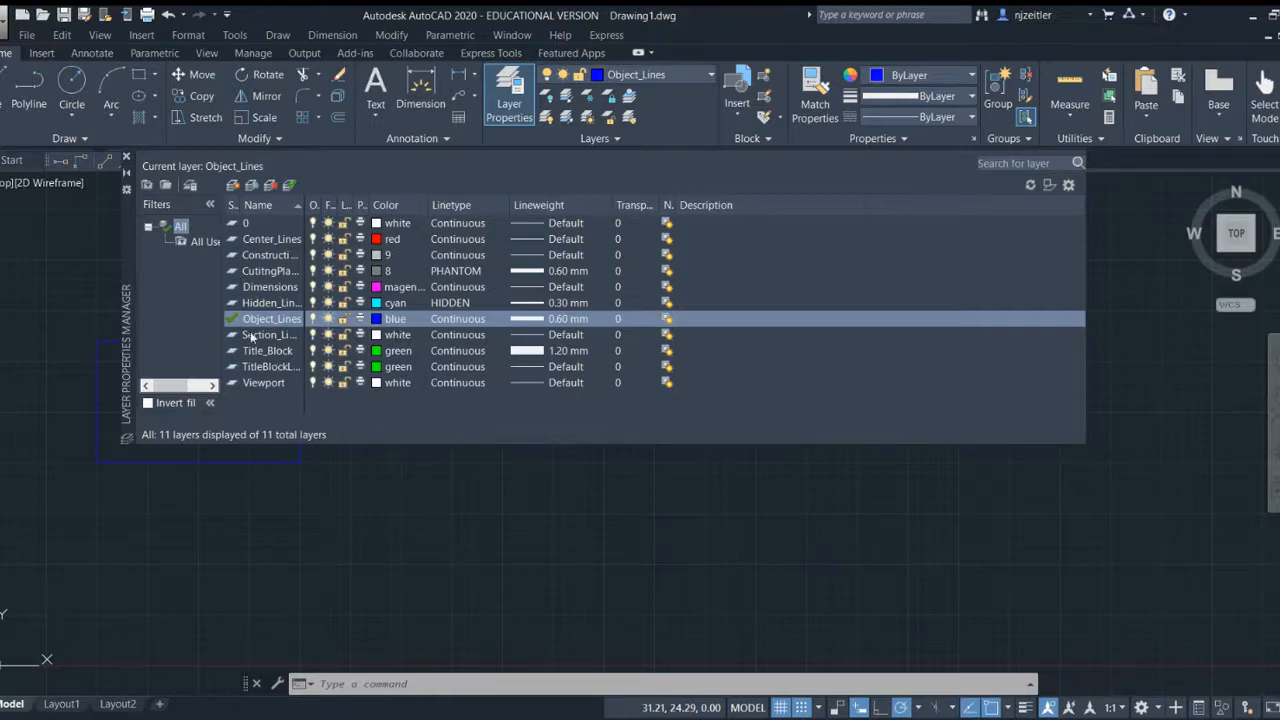
click(234, 186)
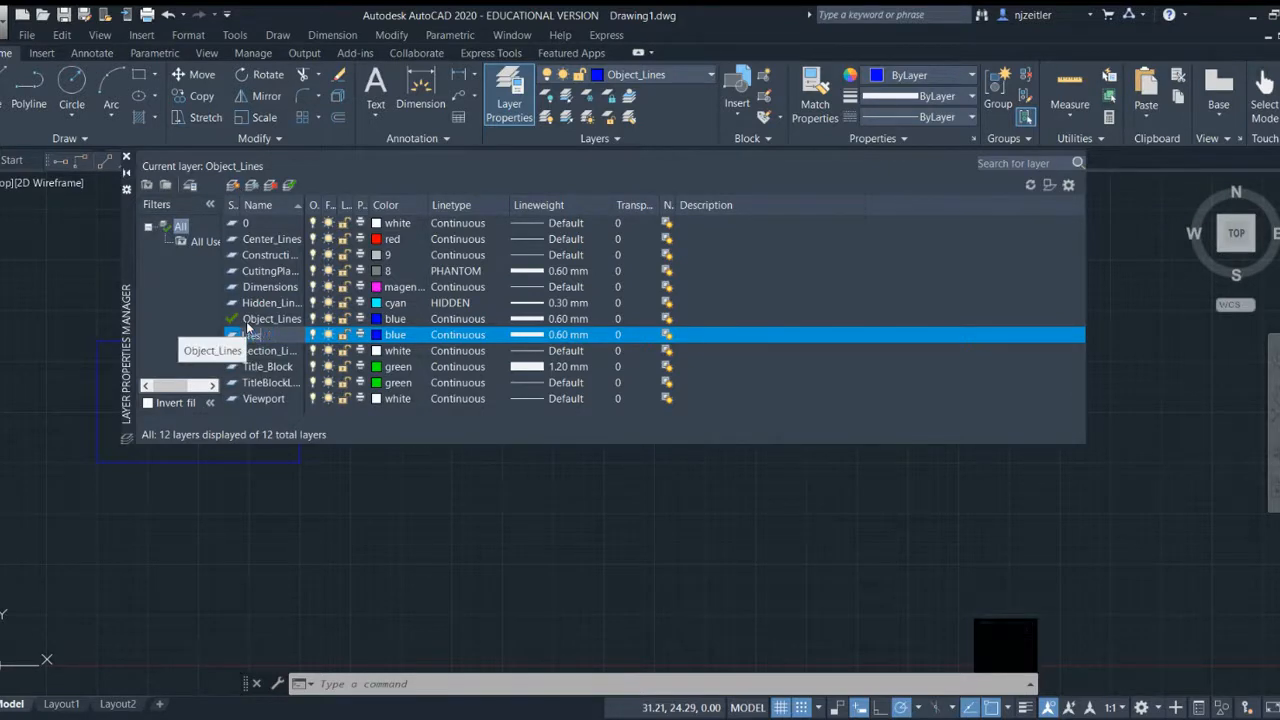
key(BackSpace)
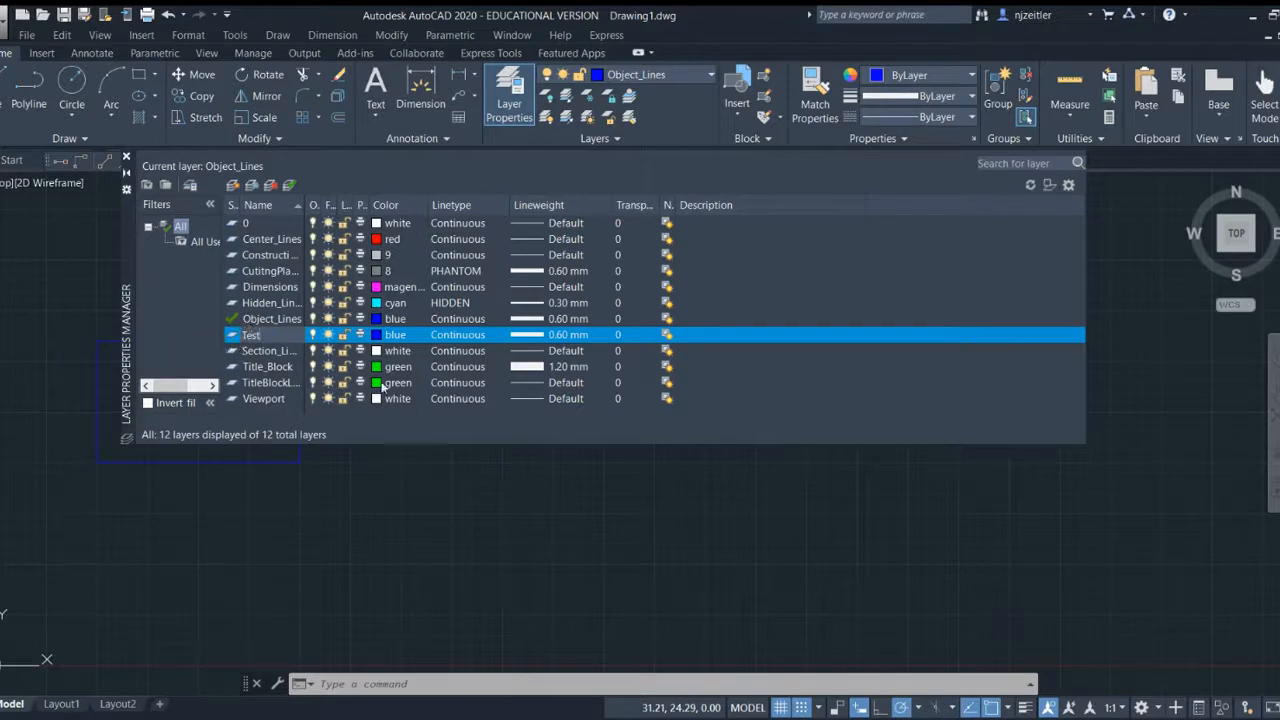
Examine the color choices and the loaded and loadable linetypes for the Test layer, keeping its blue color and Continuous linetype.
click(391, 340)
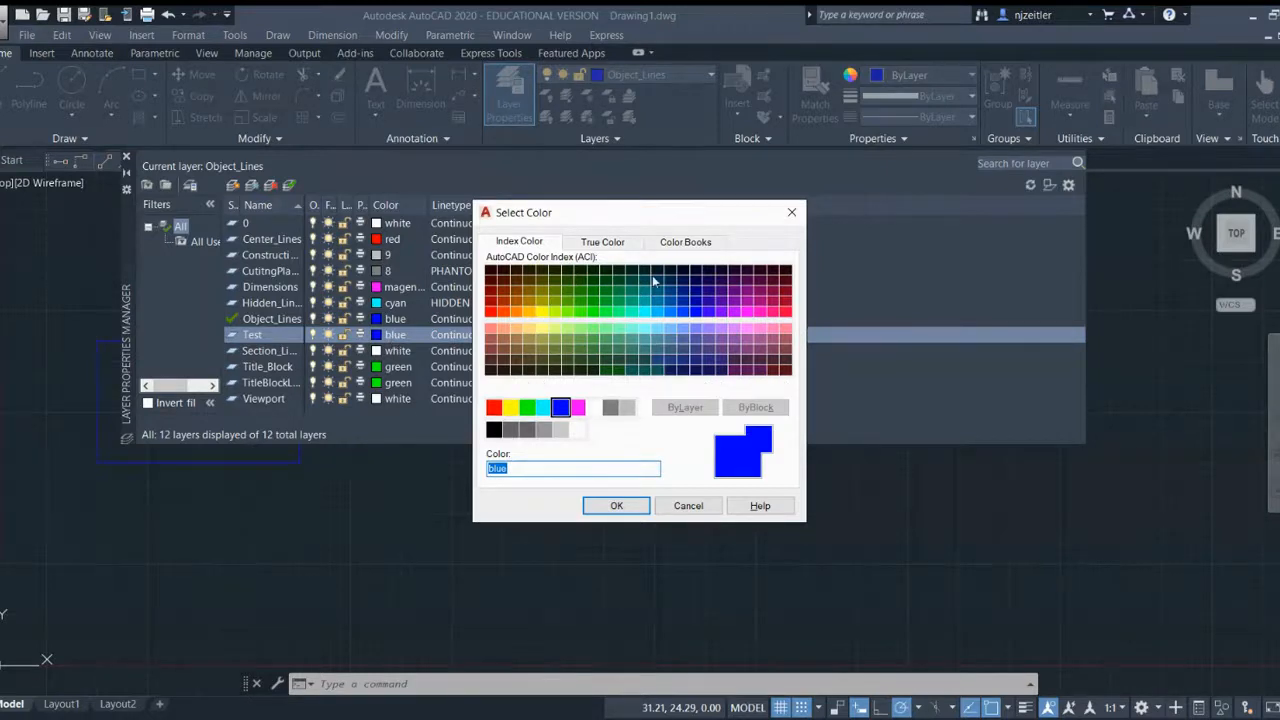
click(791, 212)
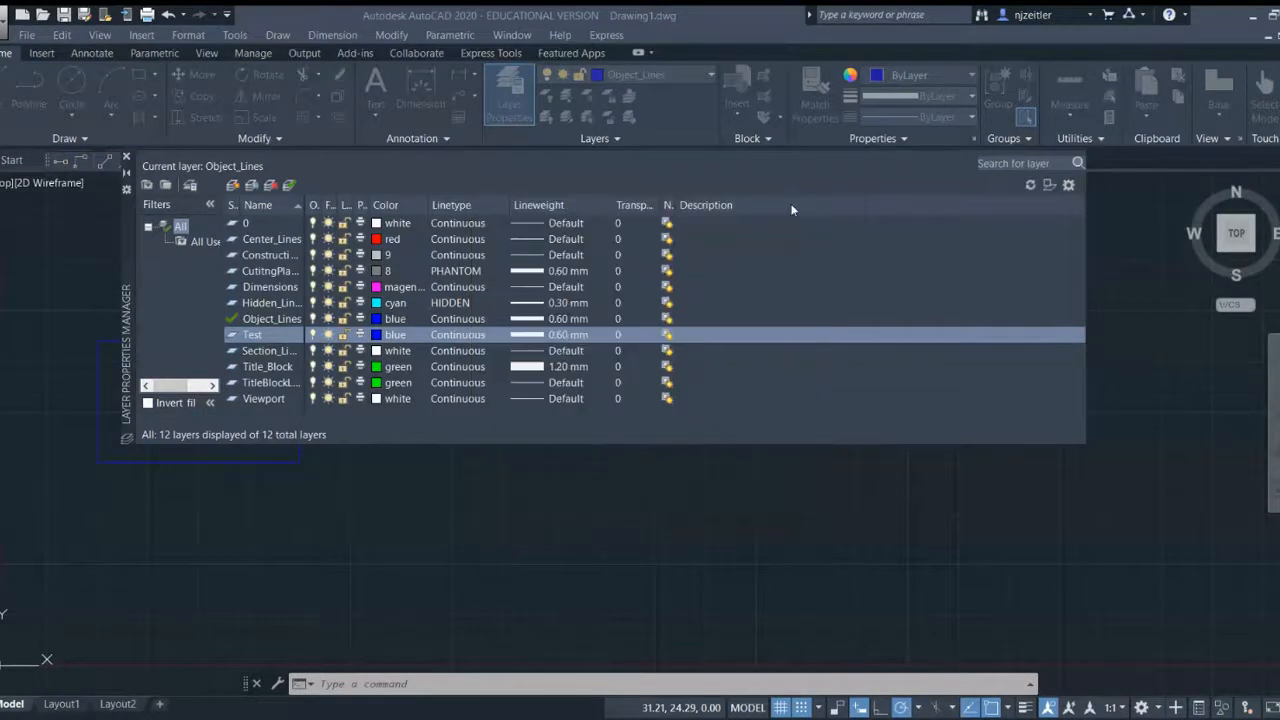
click(460, 336)
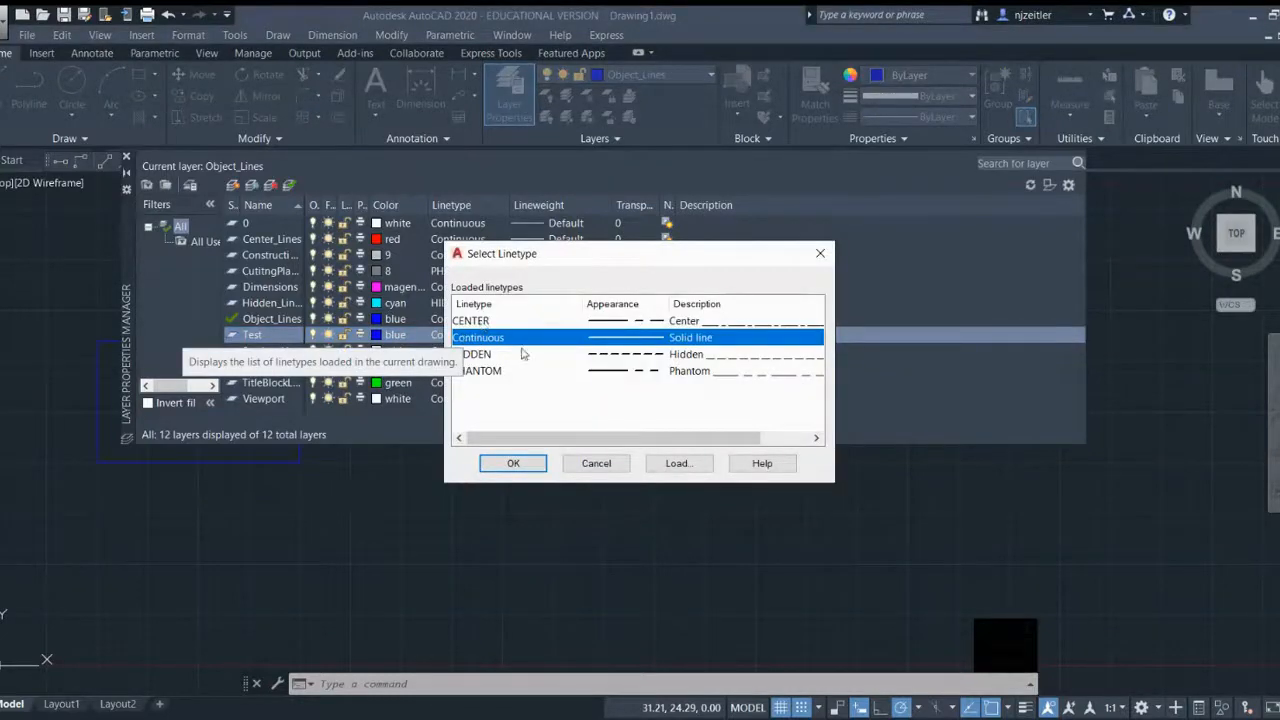
click(678, 465)
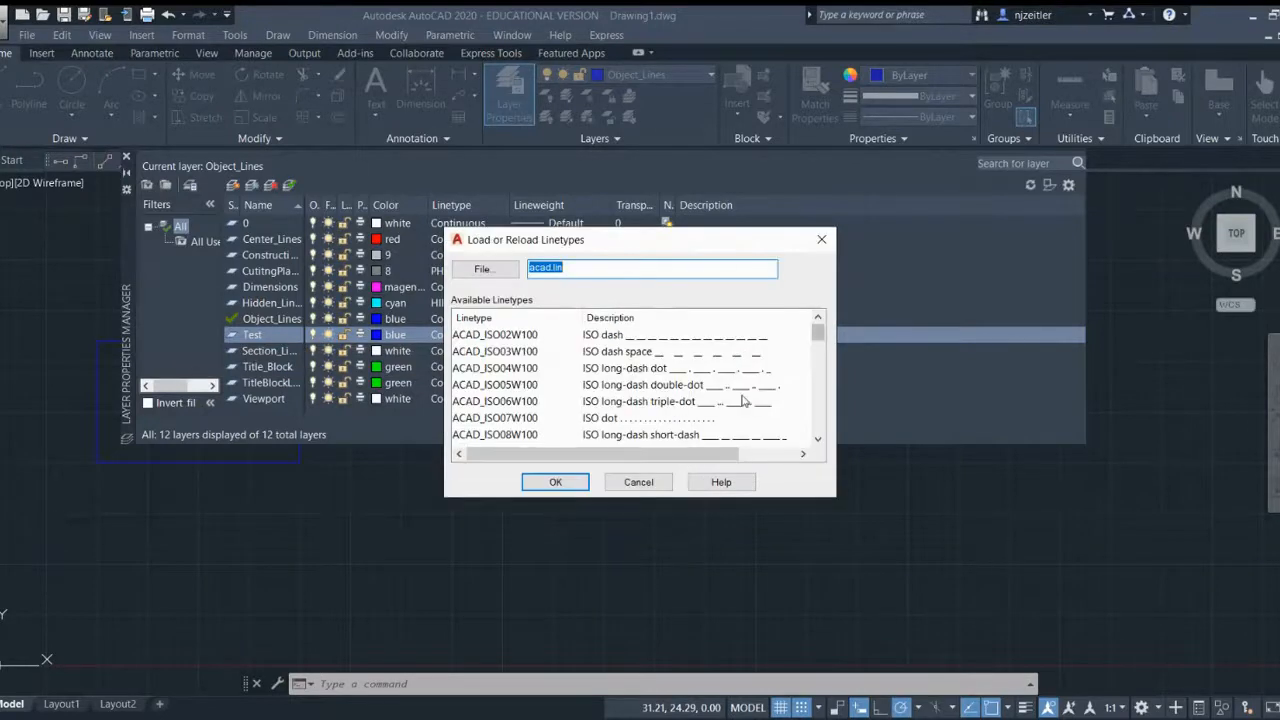
drag(818, 328, 818, 420)
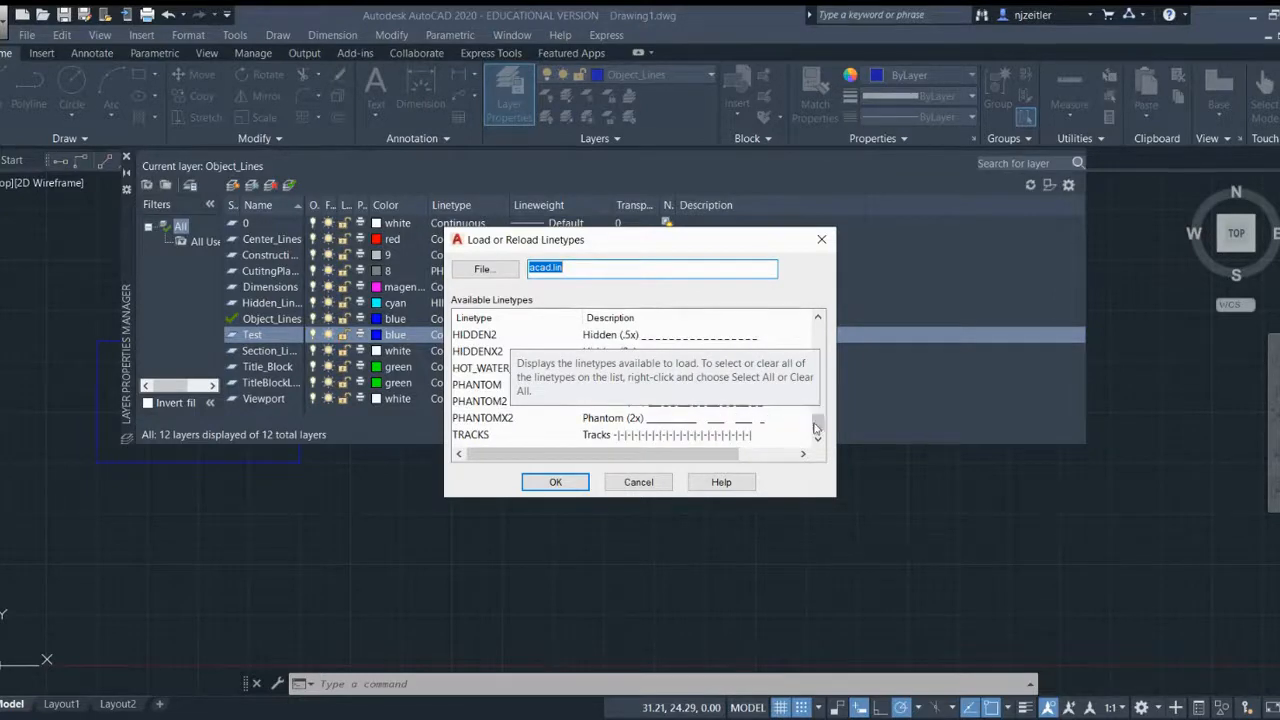
click(638, 483)
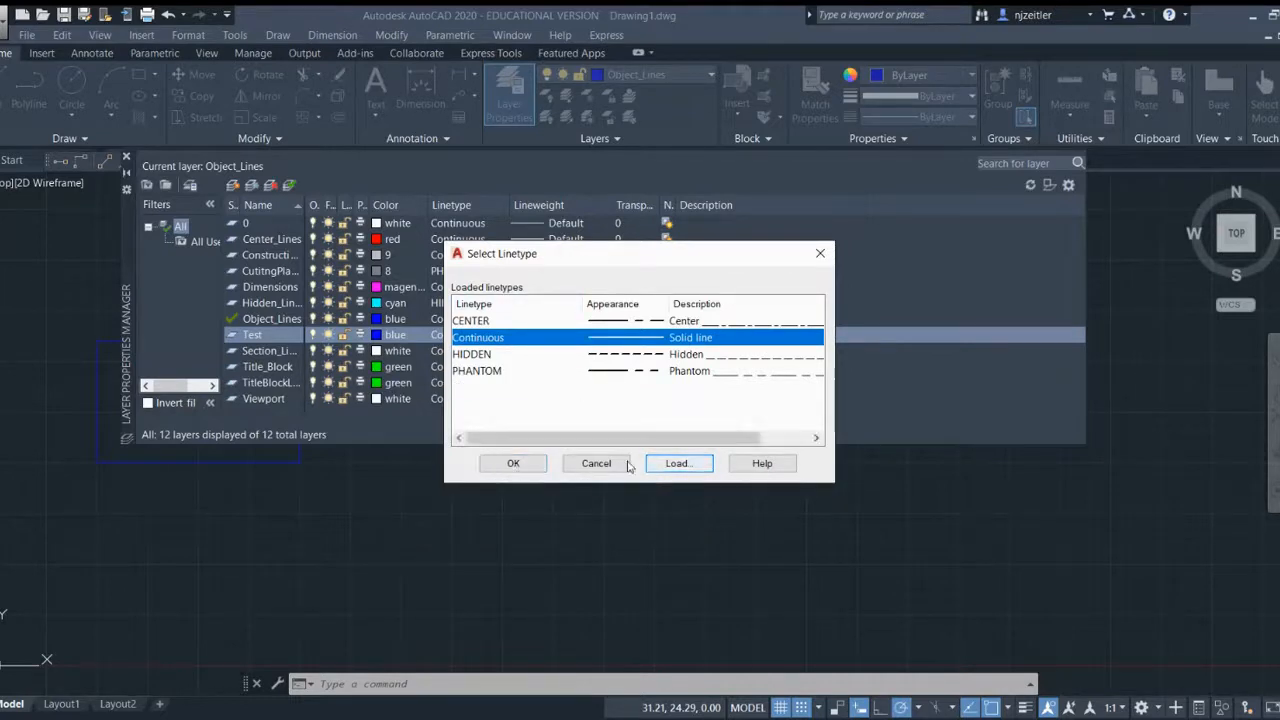
click(506, 460)
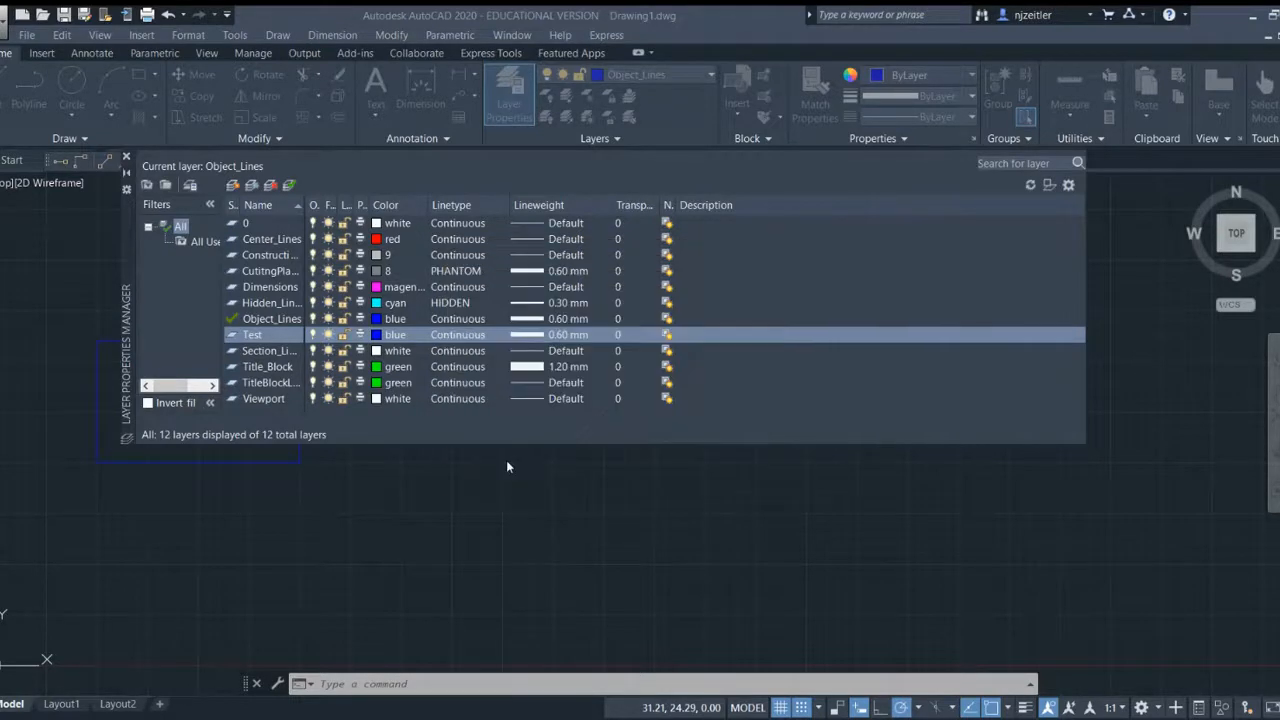
Examine the lineweights available for the Test layer without choosing a different one.
click(572, 342)
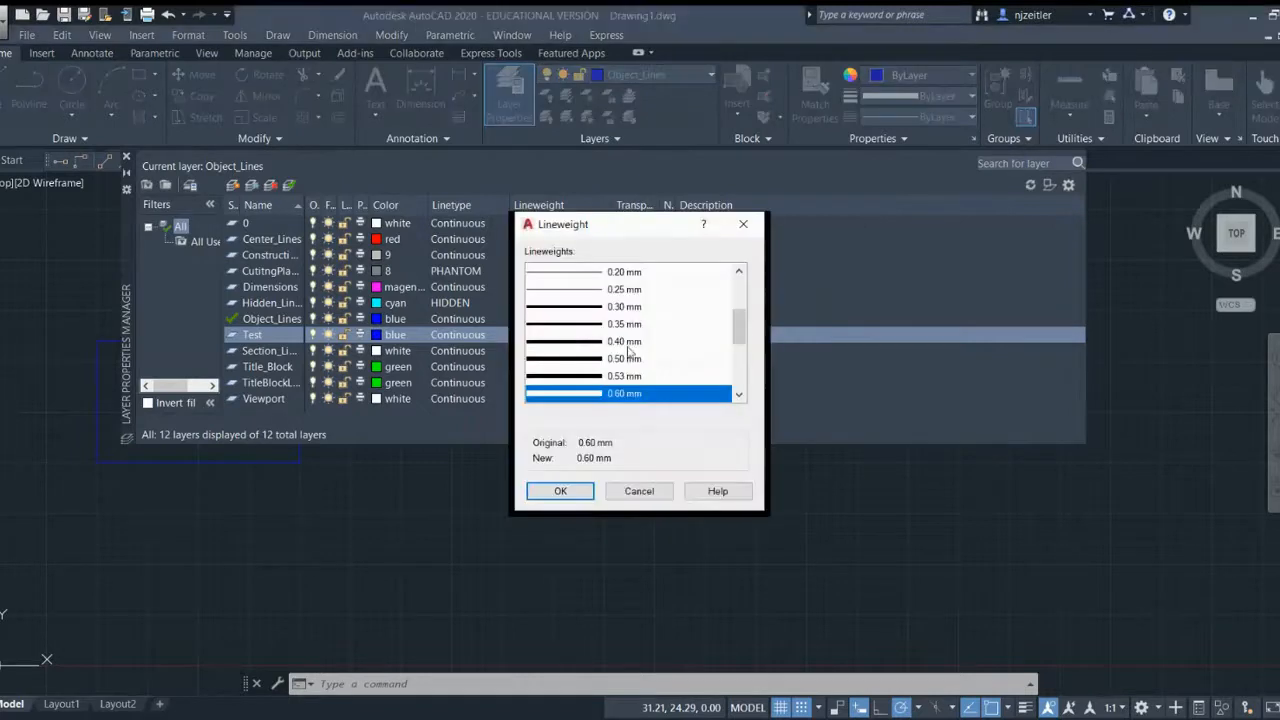
scroll(748, 345, down, 3)
scroll(740, 330, down, 1)
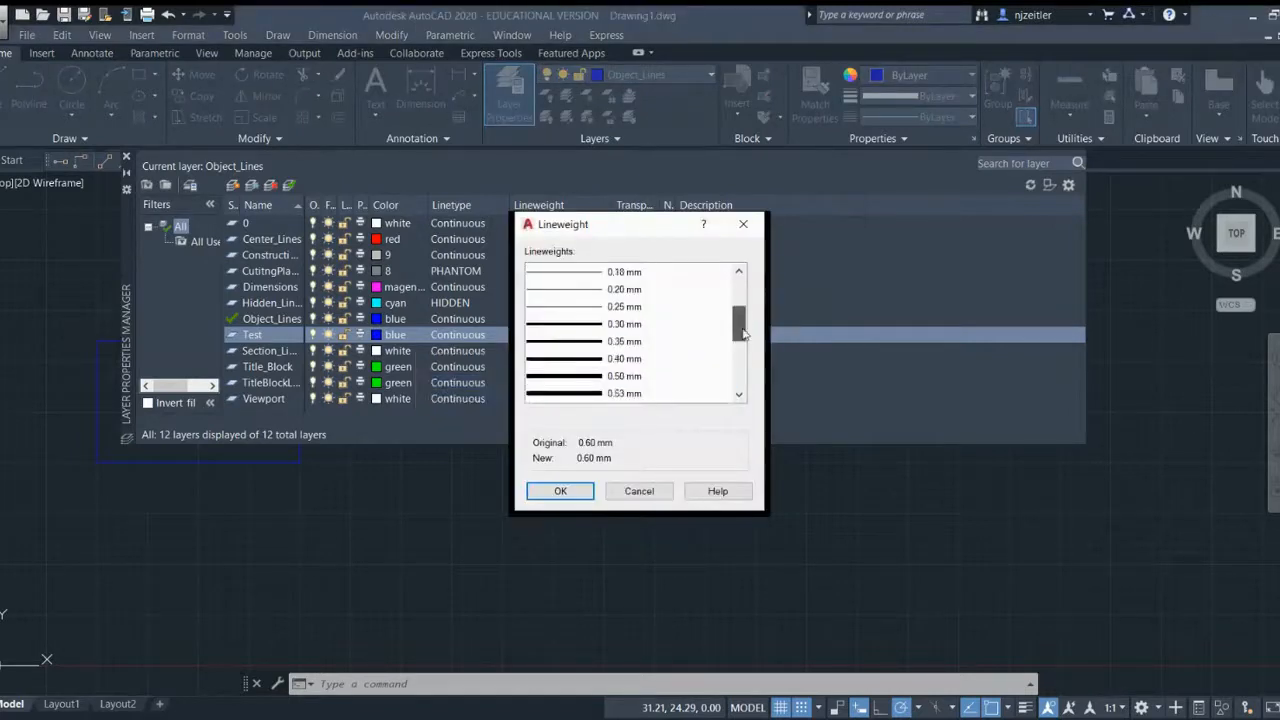
scroll(742, 340, up, 3)
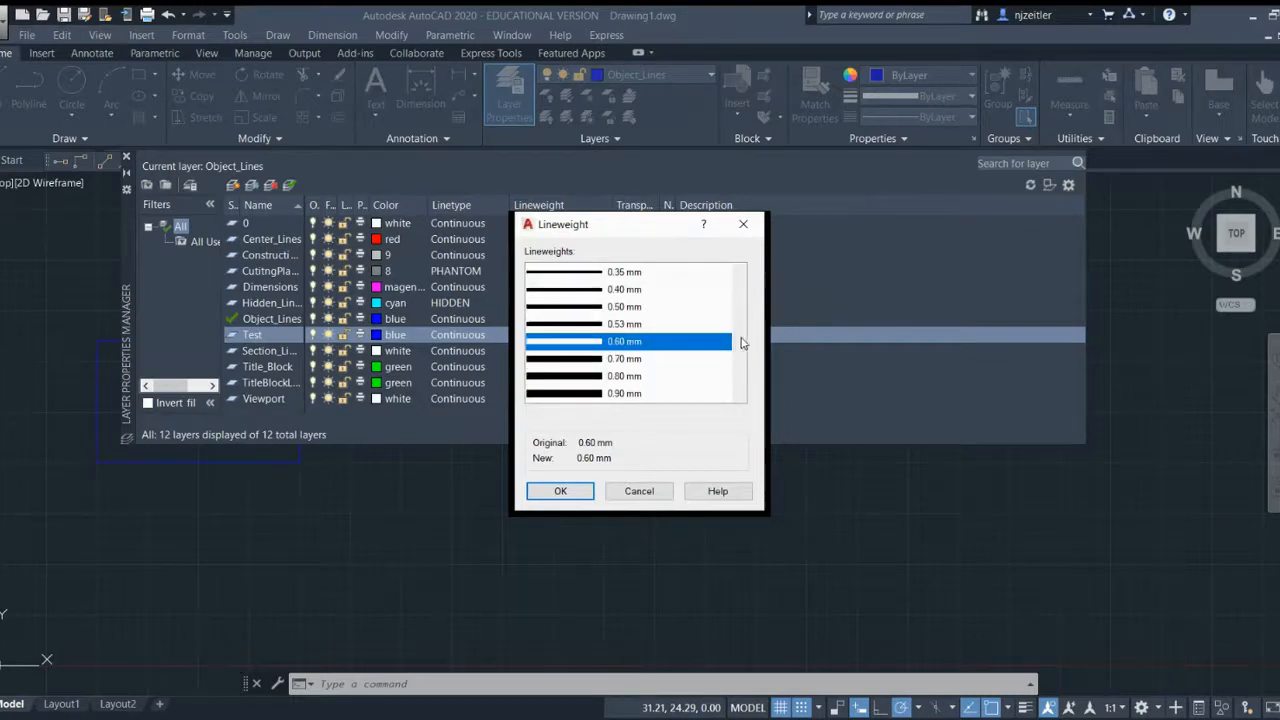
click(645, 497)
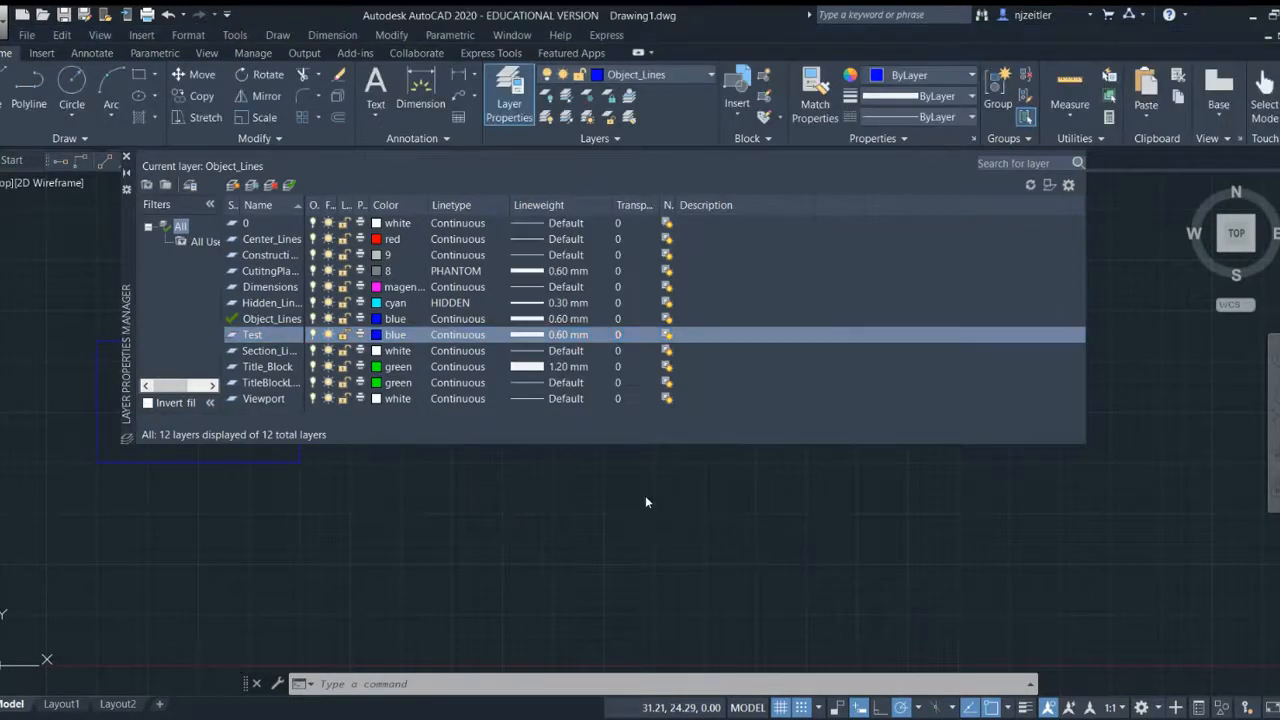
Delete the Test layer from the drawing.
click(267, 336)
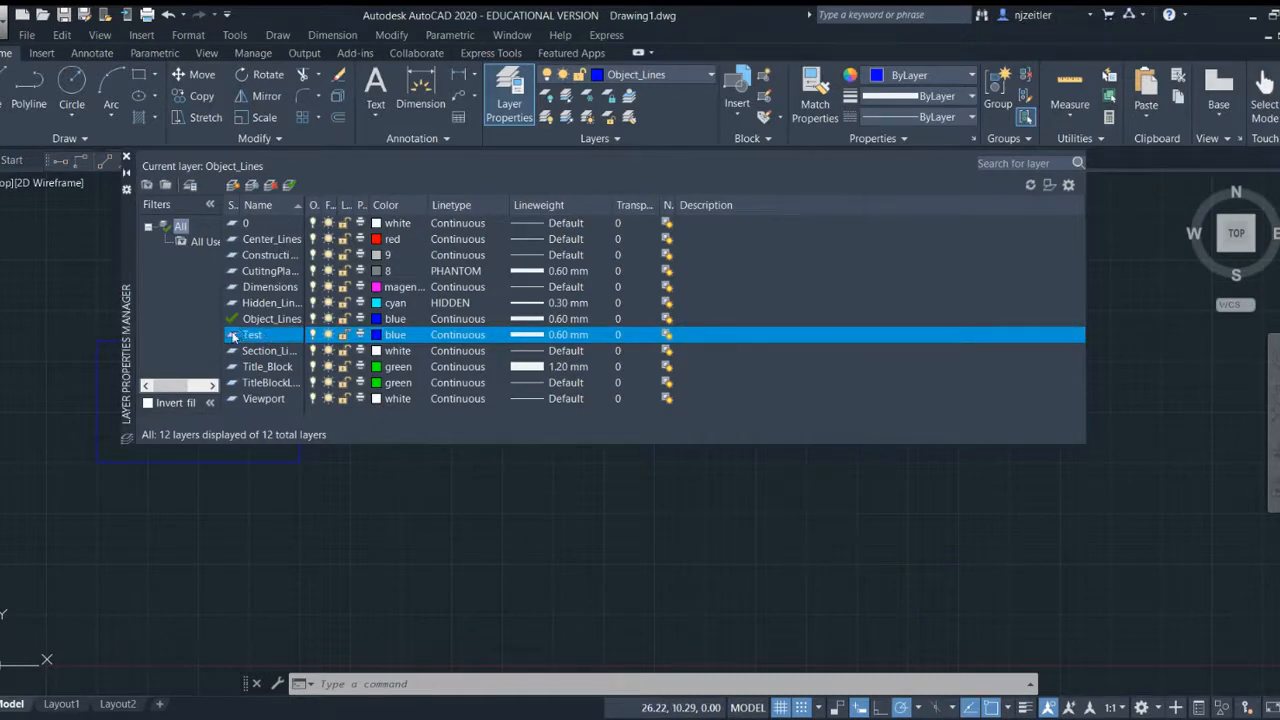
click(271, 187)
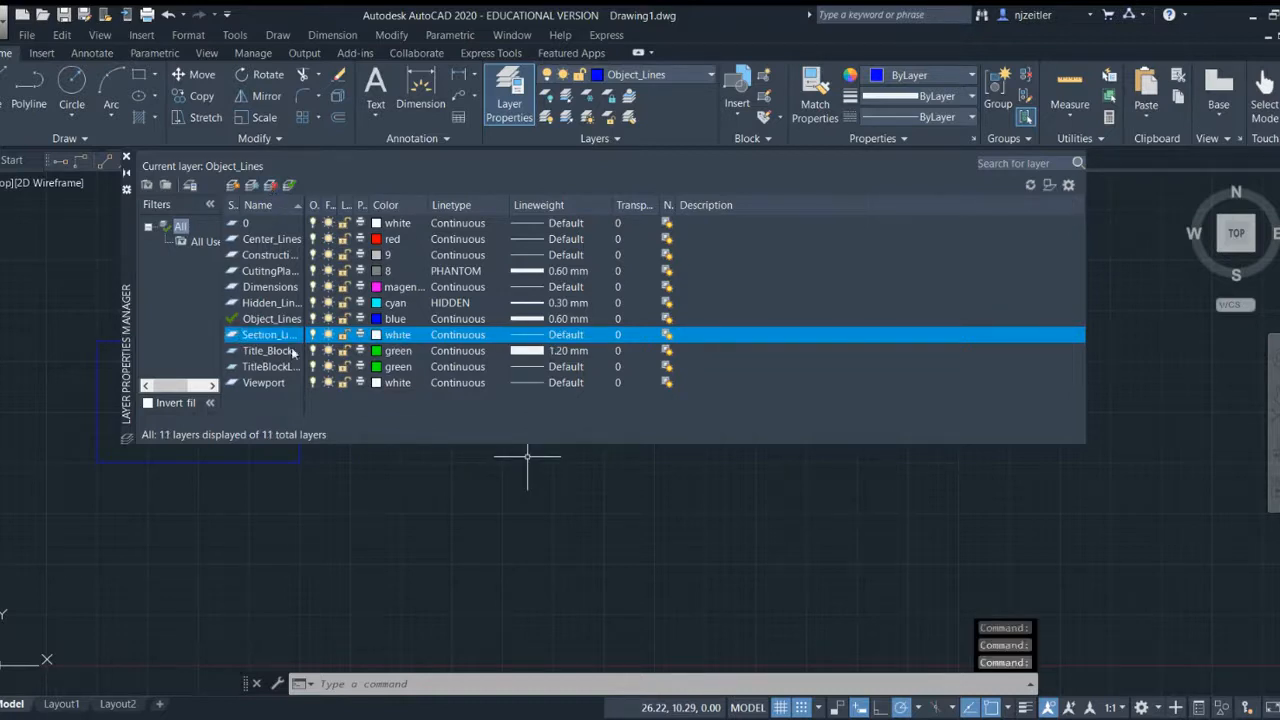
click(788, 386)
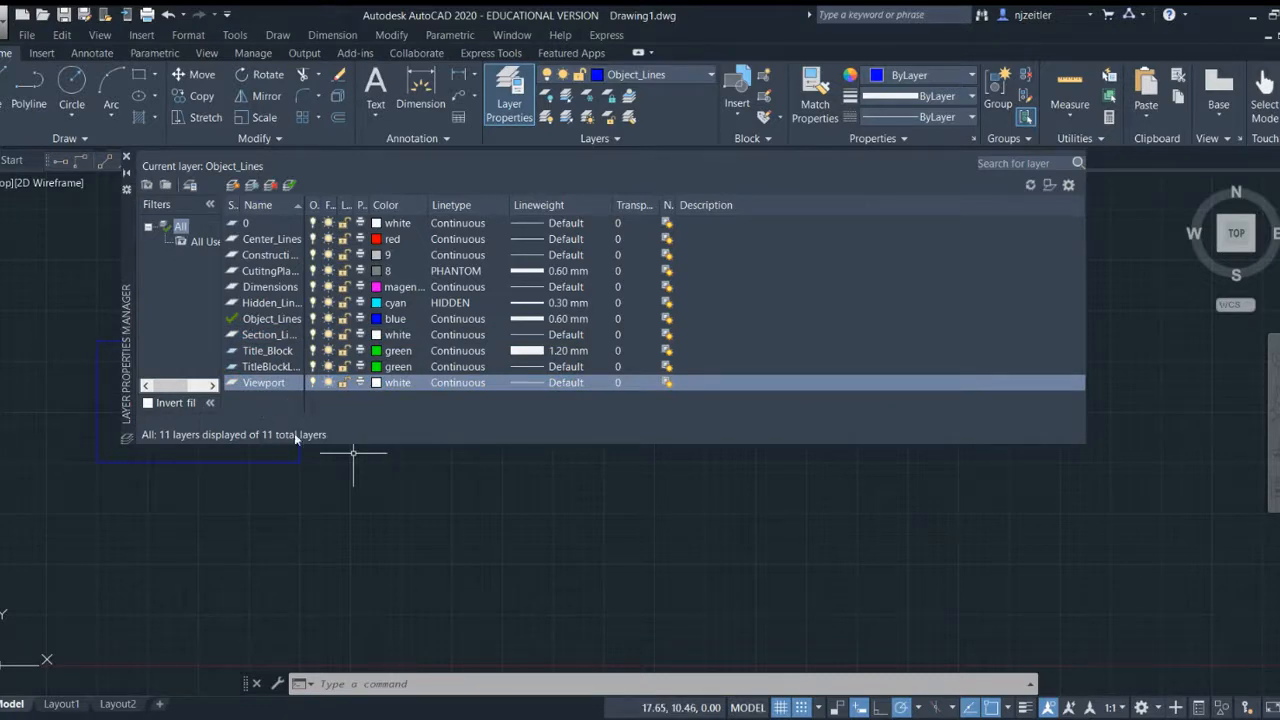
Make Center_Lines the current layer and draw a horizontal line through the rectangle's middle, extending slightly past both sides.
double_click(289, 239)
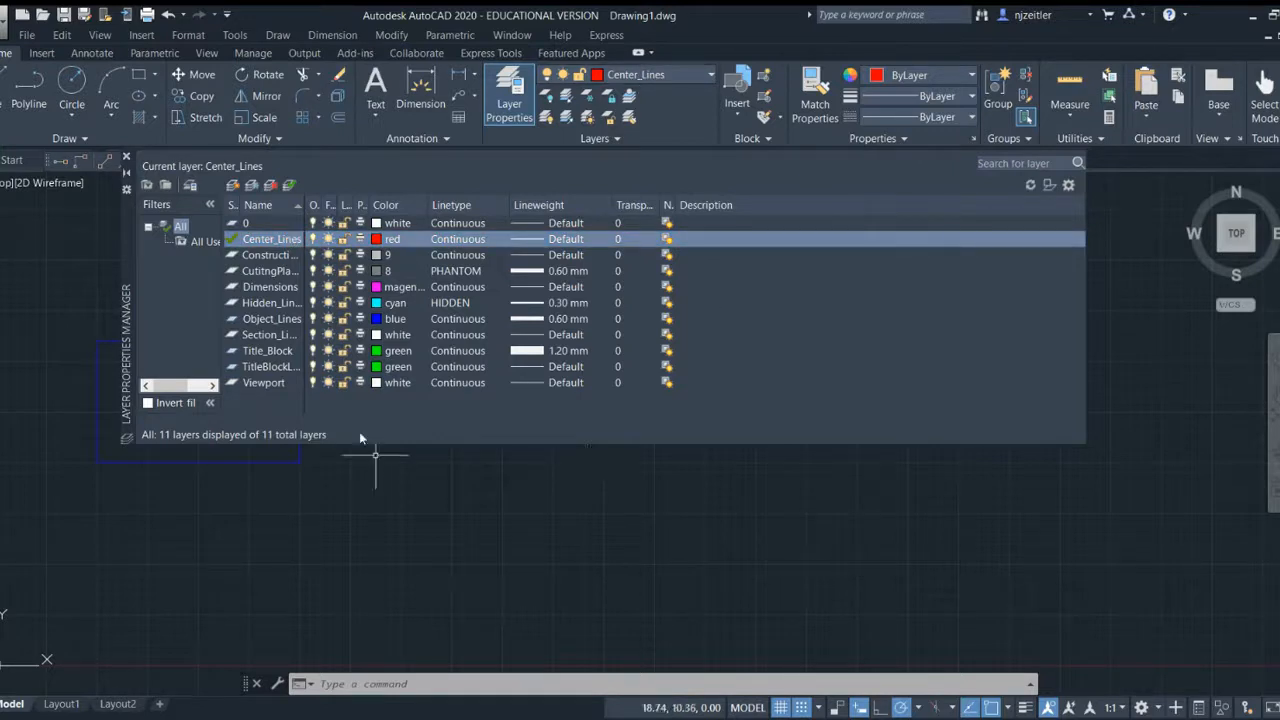
click(126, 157)
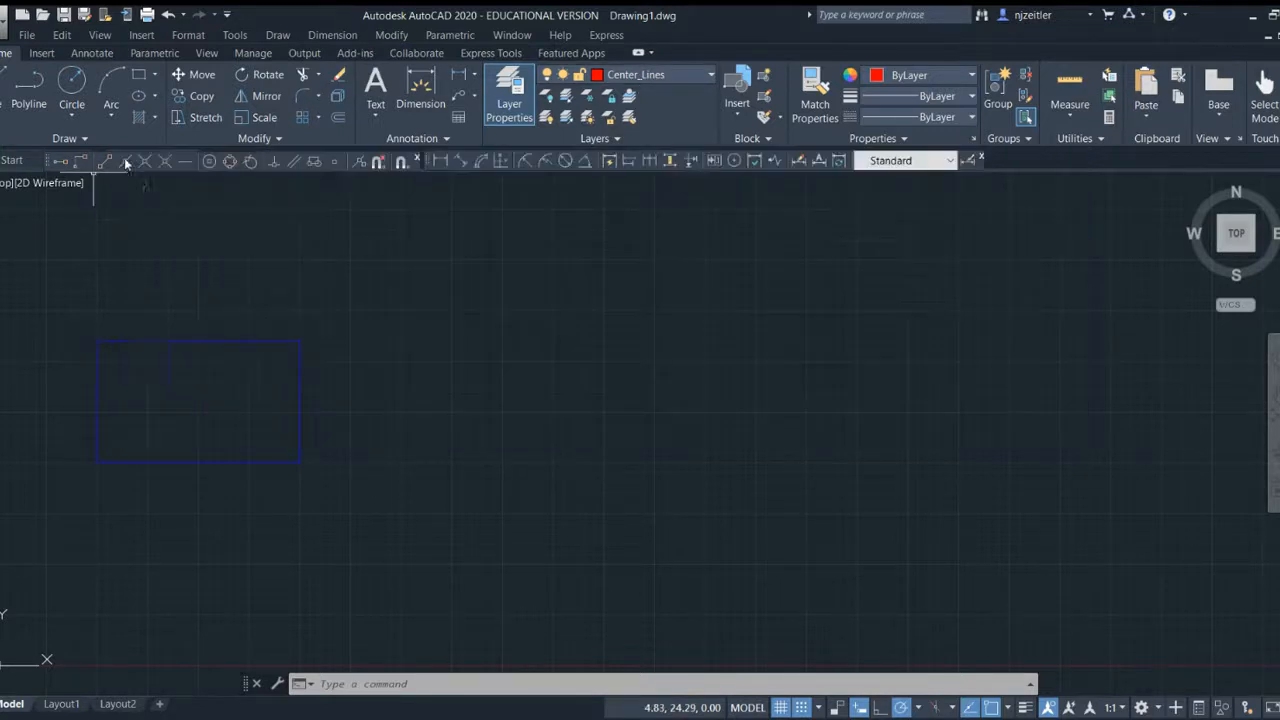
click(3, 84)
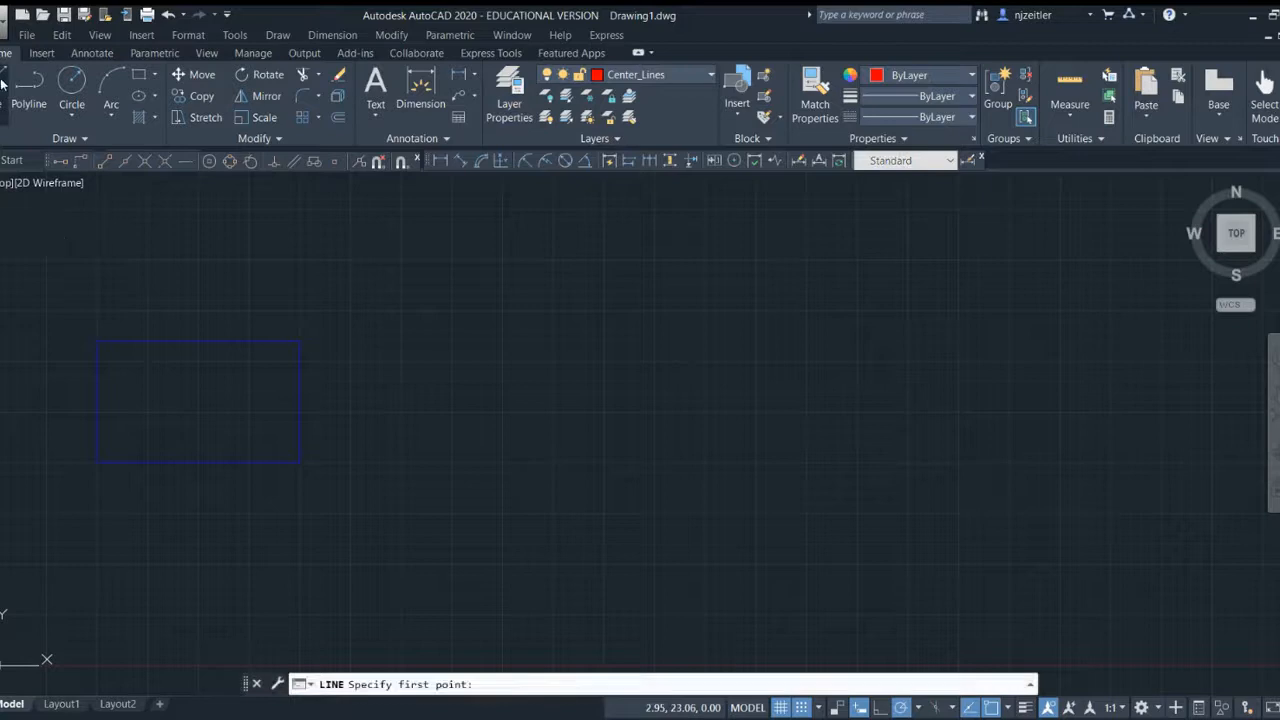
click(86, 402)
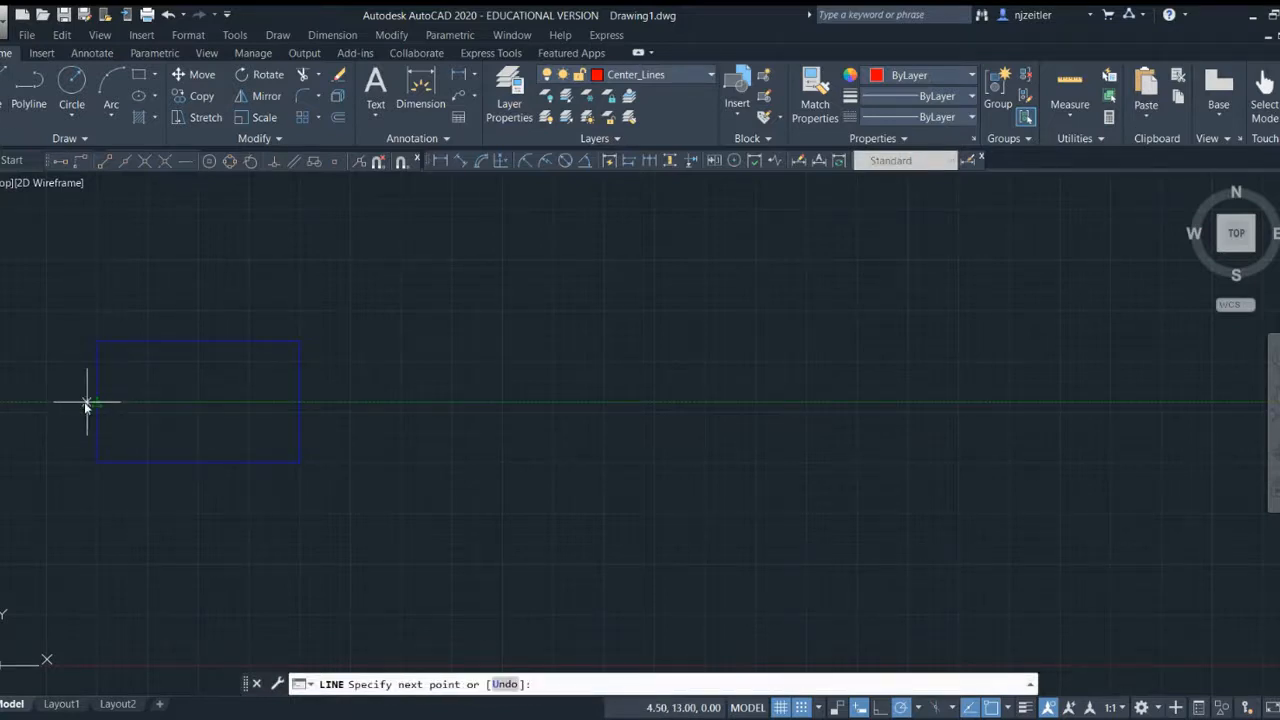
click(309, 402)
right_click(322, 434)
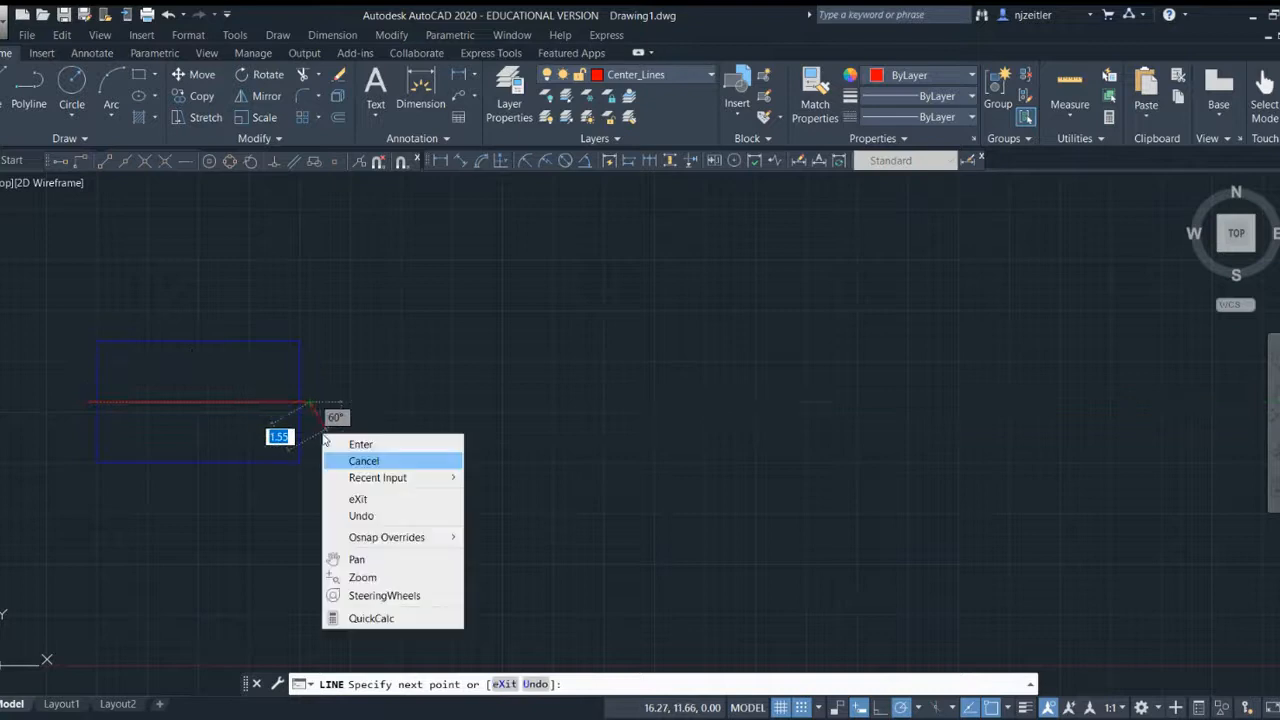
click(352, 446)
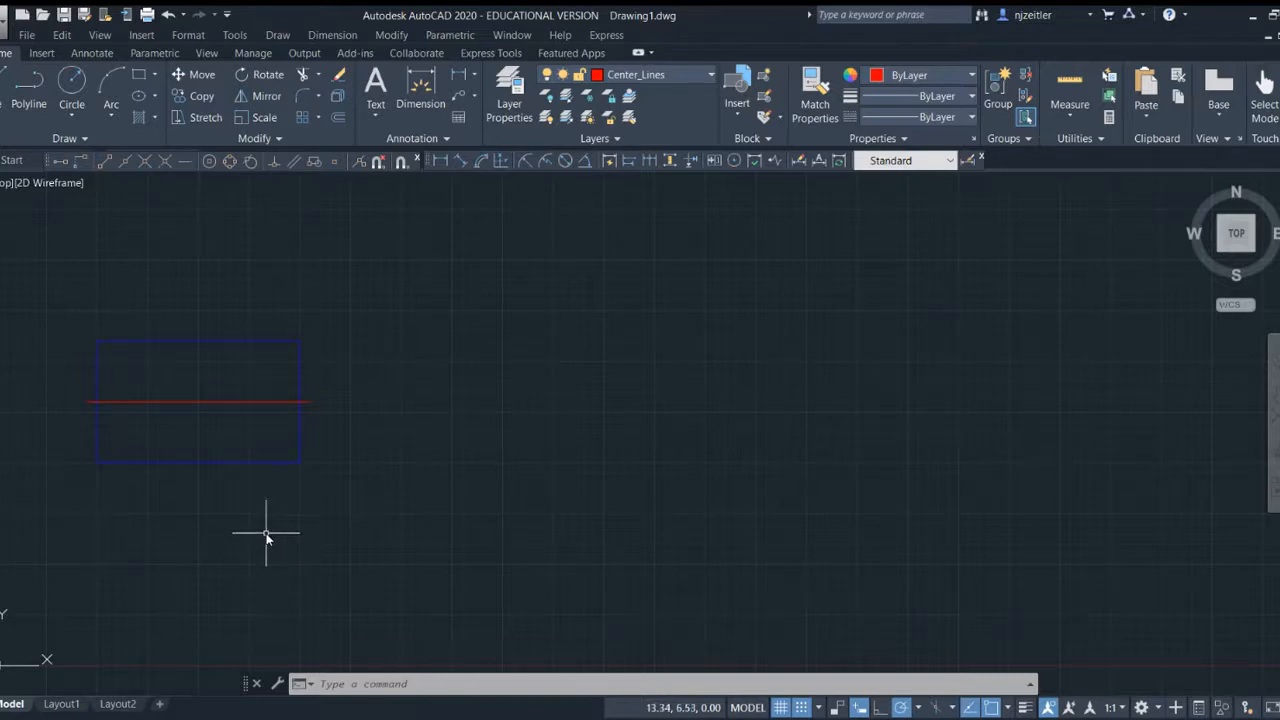
Move the horizontal line through the rectangle to the Construction layer and deselect it.
click(270, 402)
click(643, 75)
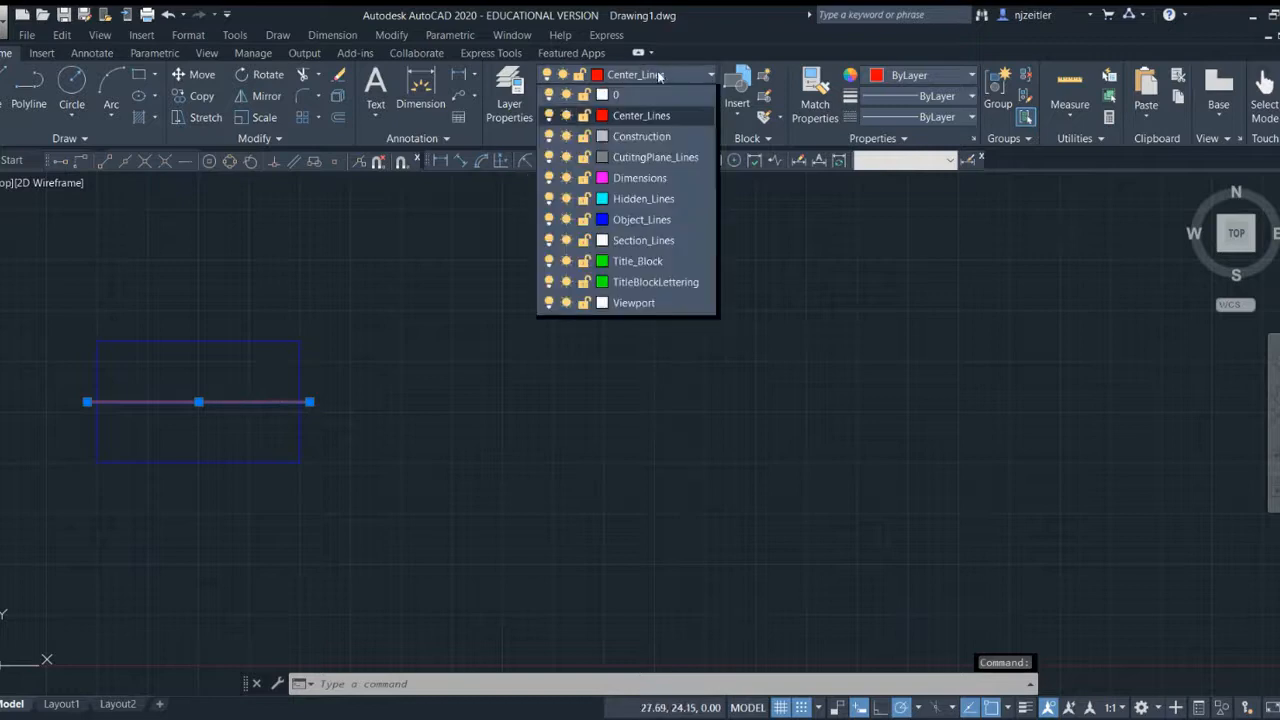
click(663, 136)
click(418, 451)
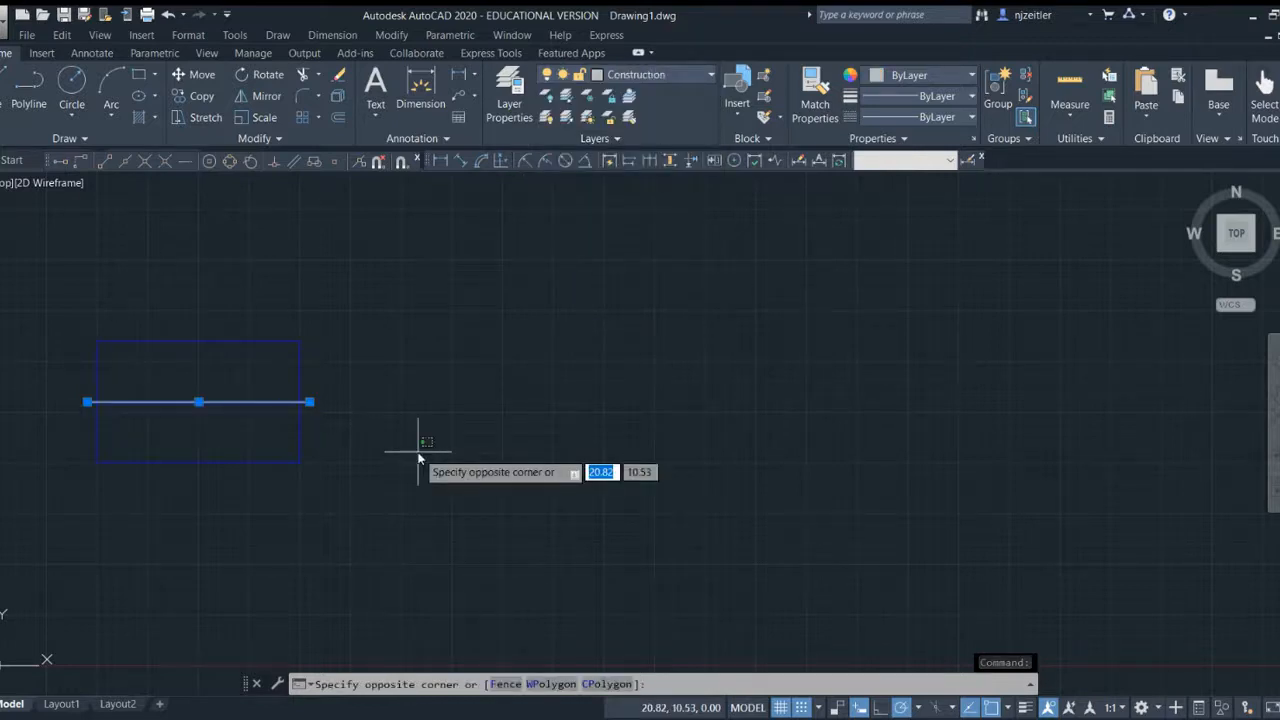
key(Escape)
key(Escape)
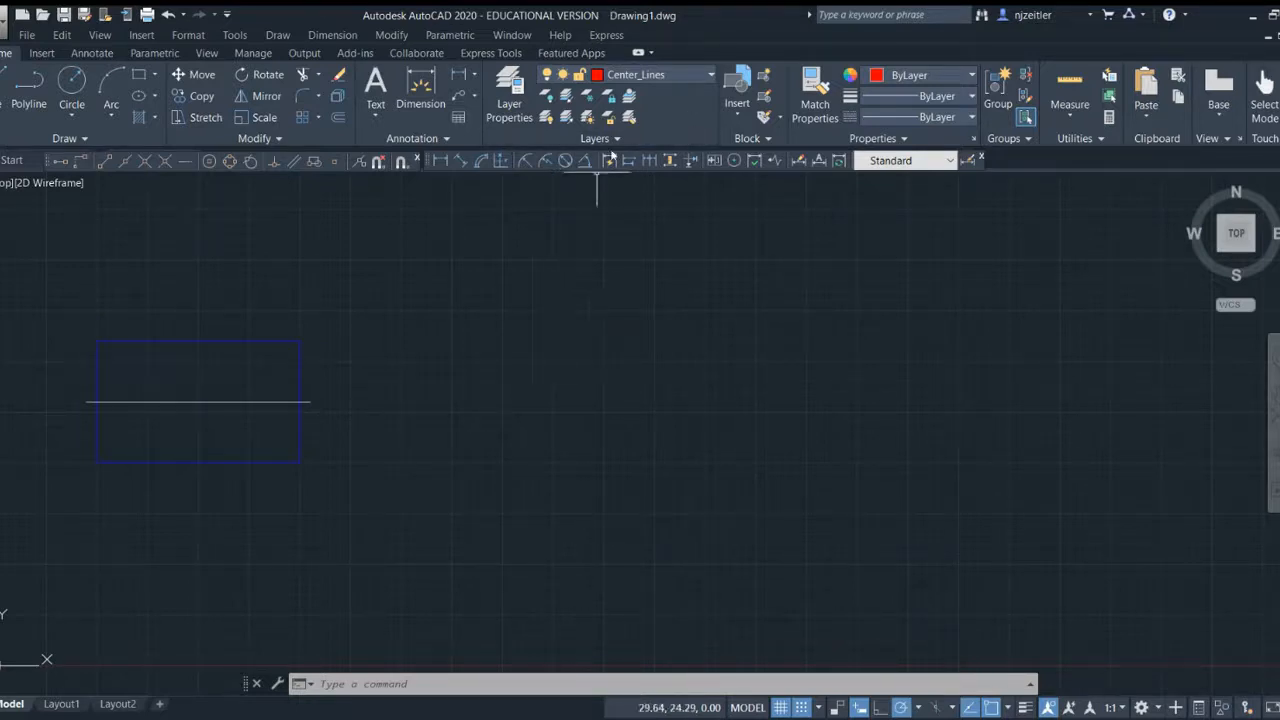
Switch the current layer to Construction and back to Center_Lines.
click(706, 75)
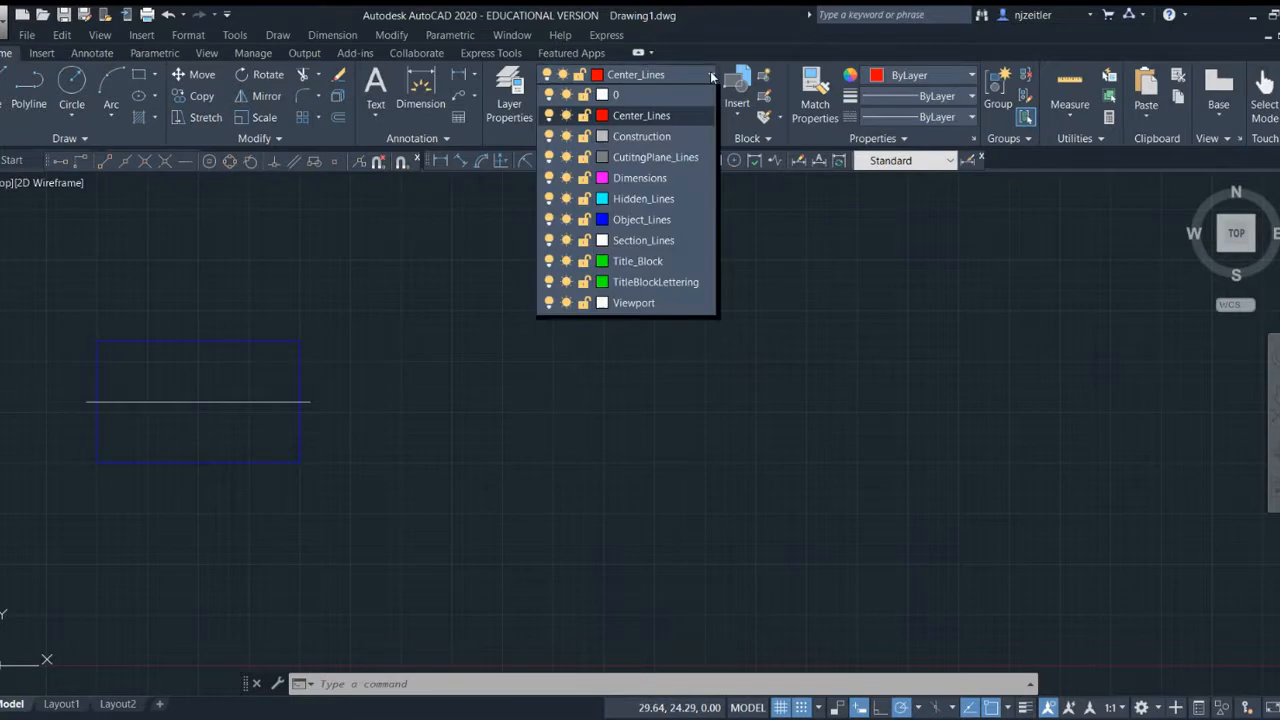
click(662, 136)
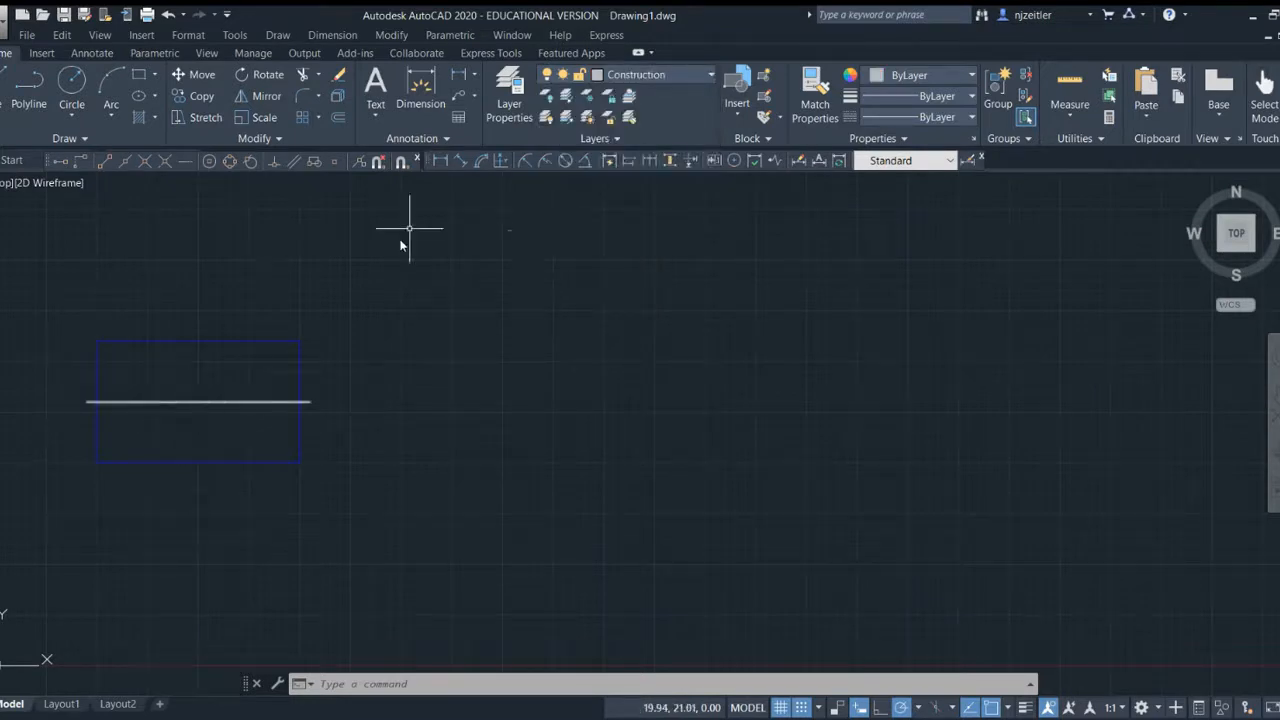
click(712, 76)
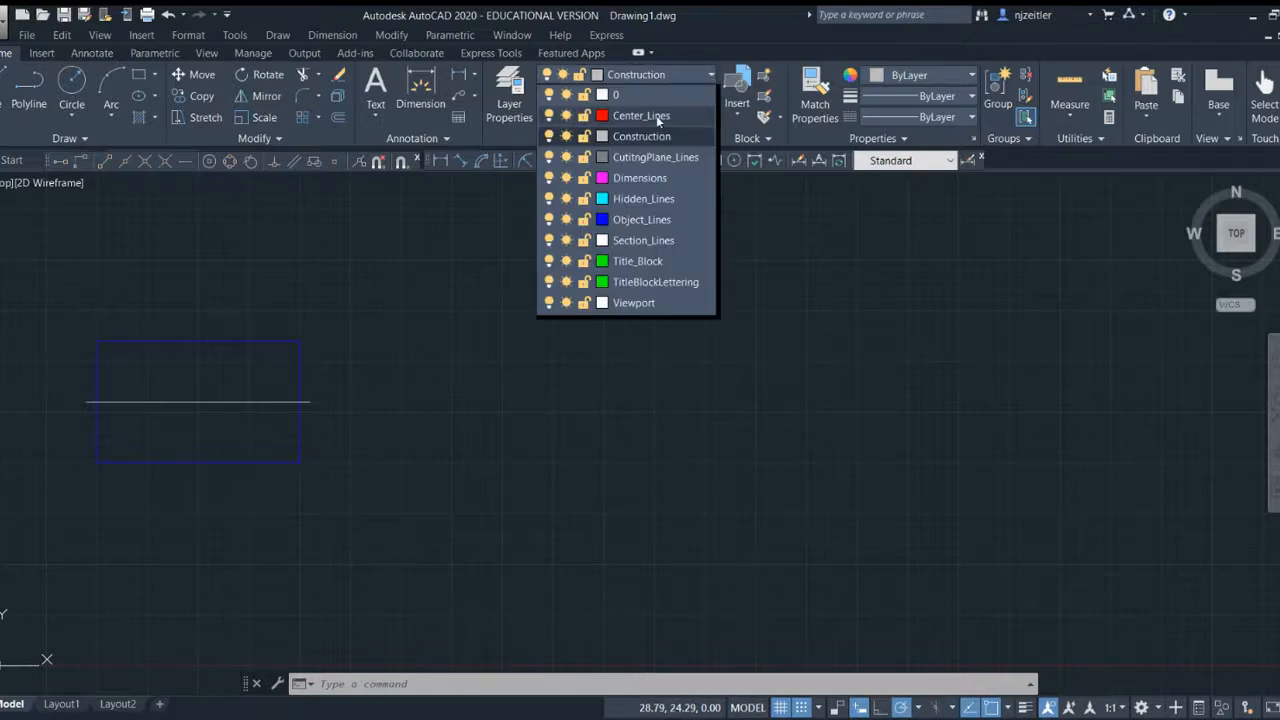
click(656, 115)
Toggle the visibility of the Construction layer off and on repeatedly, ending with it off.
click(712, 75)
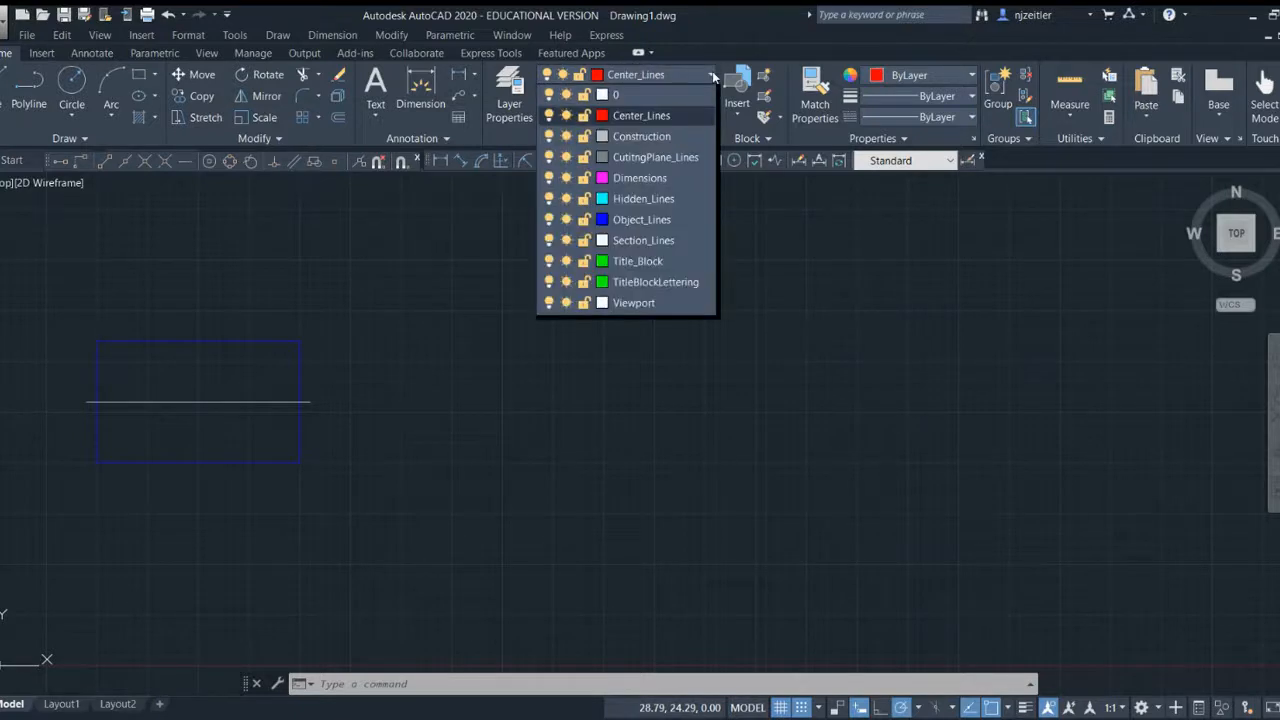
click(549, 137)
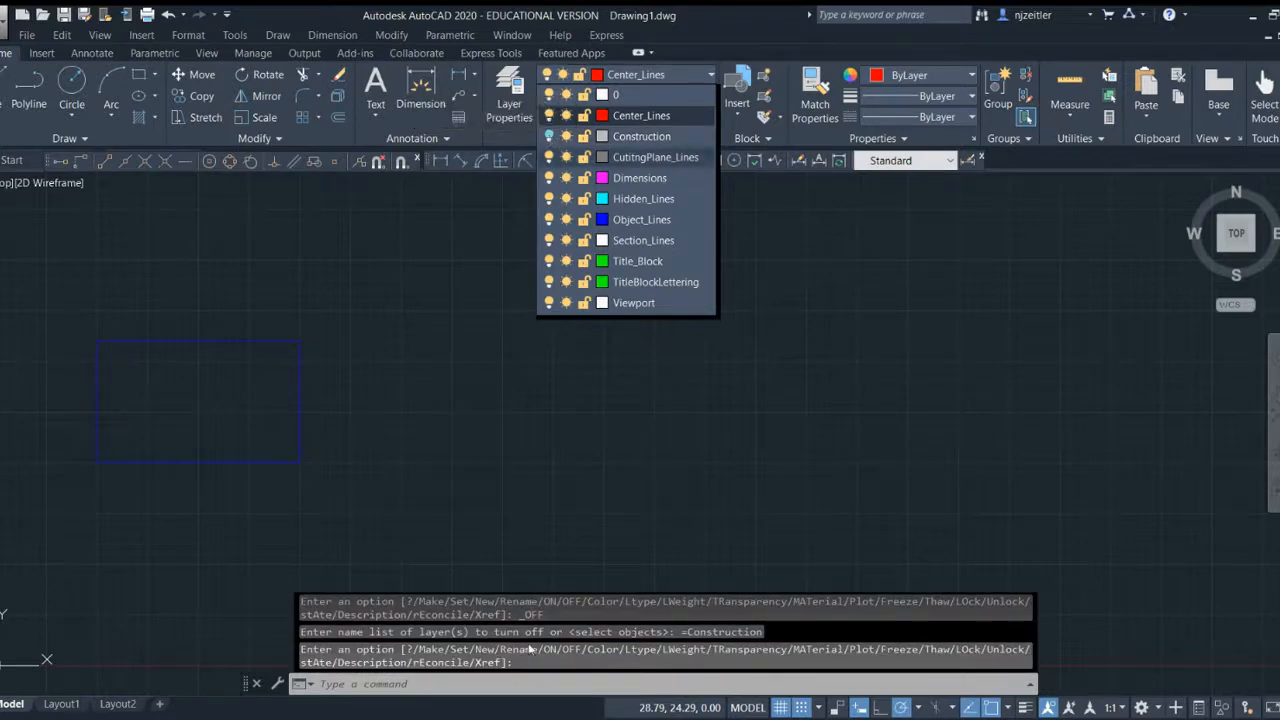
click(549, 136)
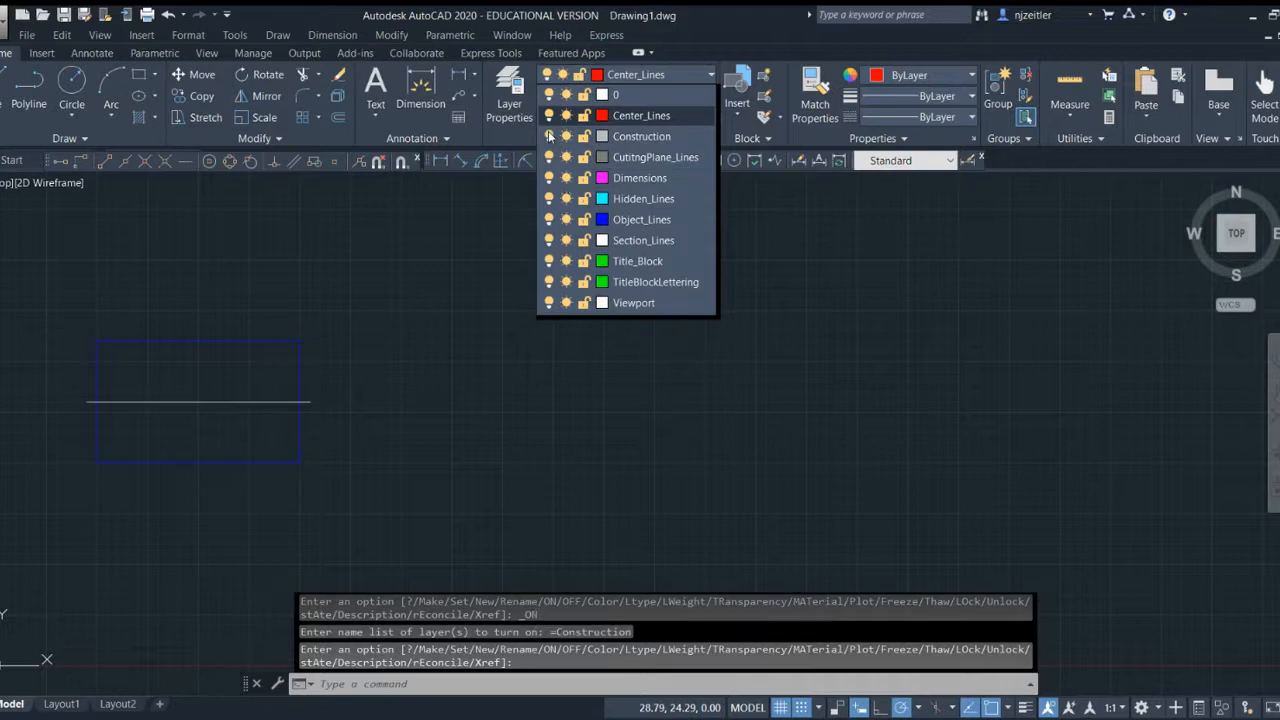
click(549, 136)
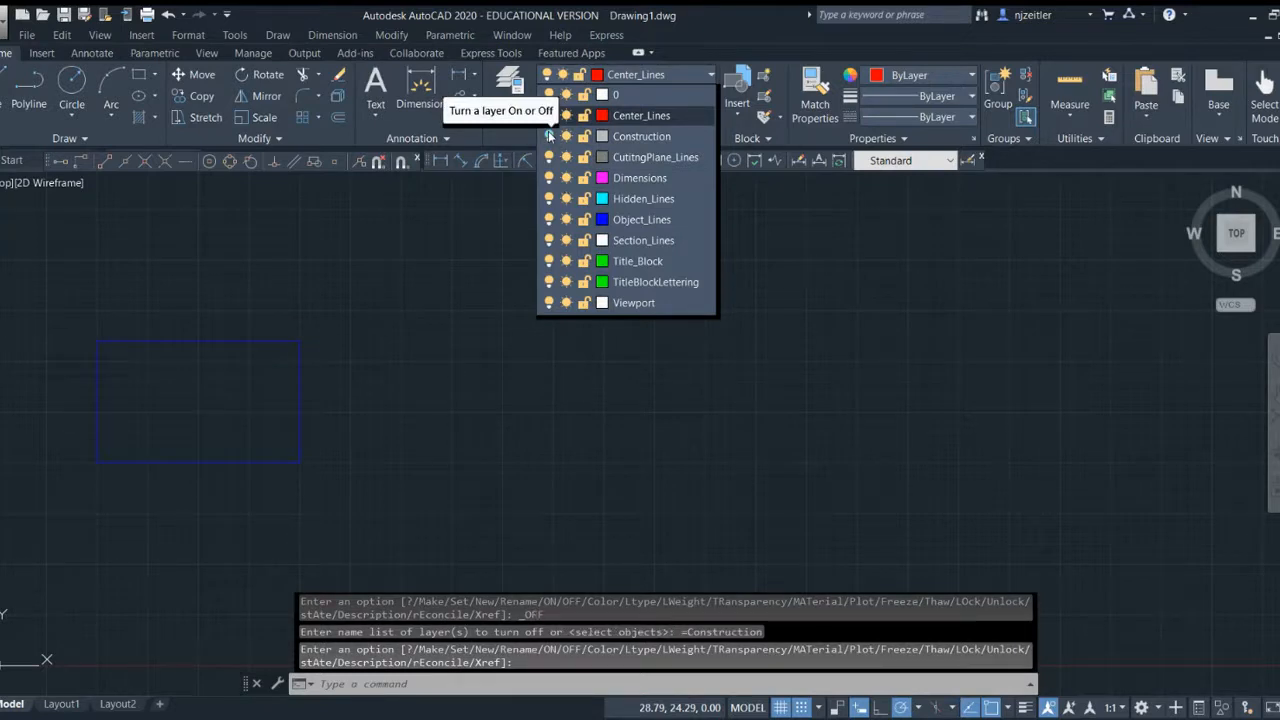
click(549, 135)
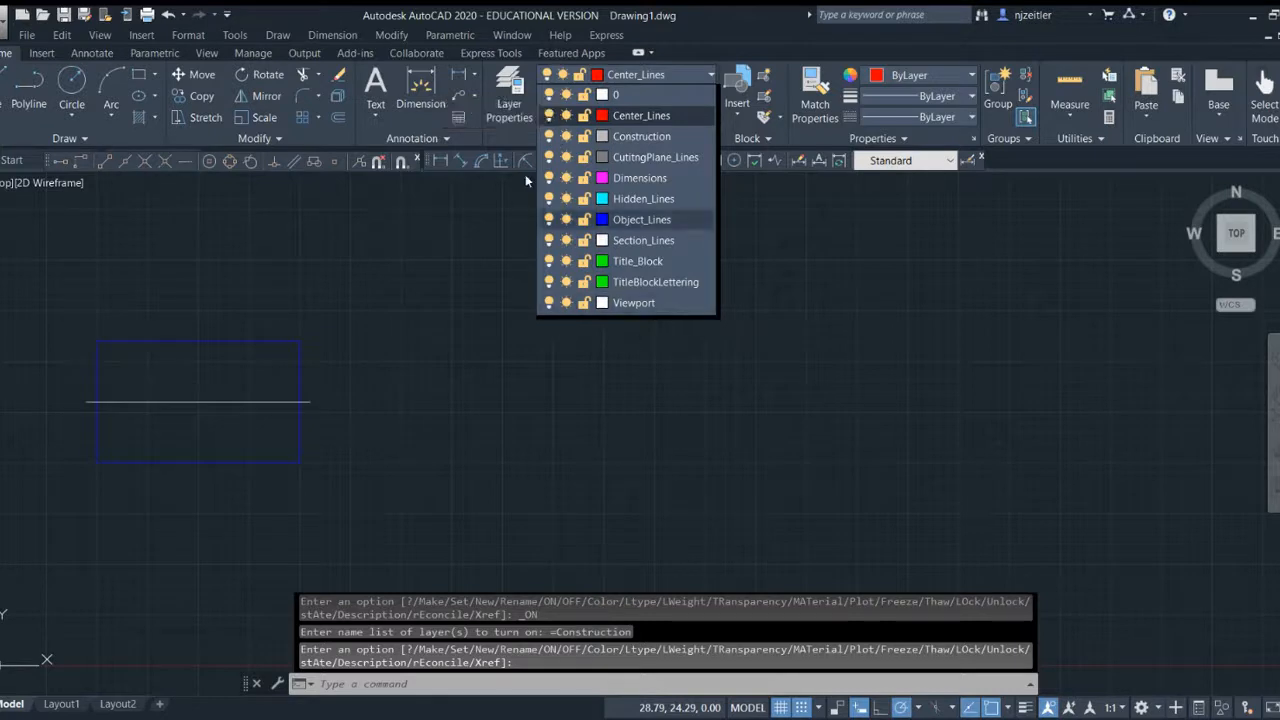
click(550, 136)
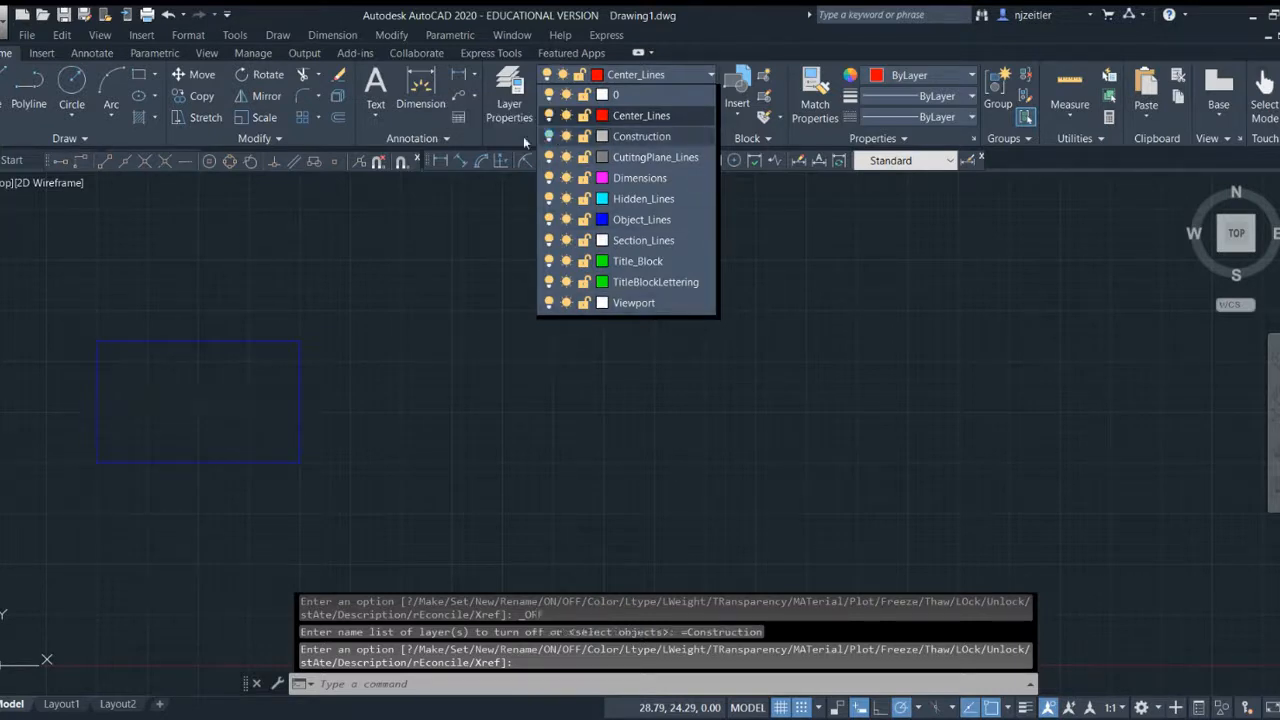
Make the hidden Construction layer current with it kept turned off, and return to Center_Lines as current layer.
click(622, 138)
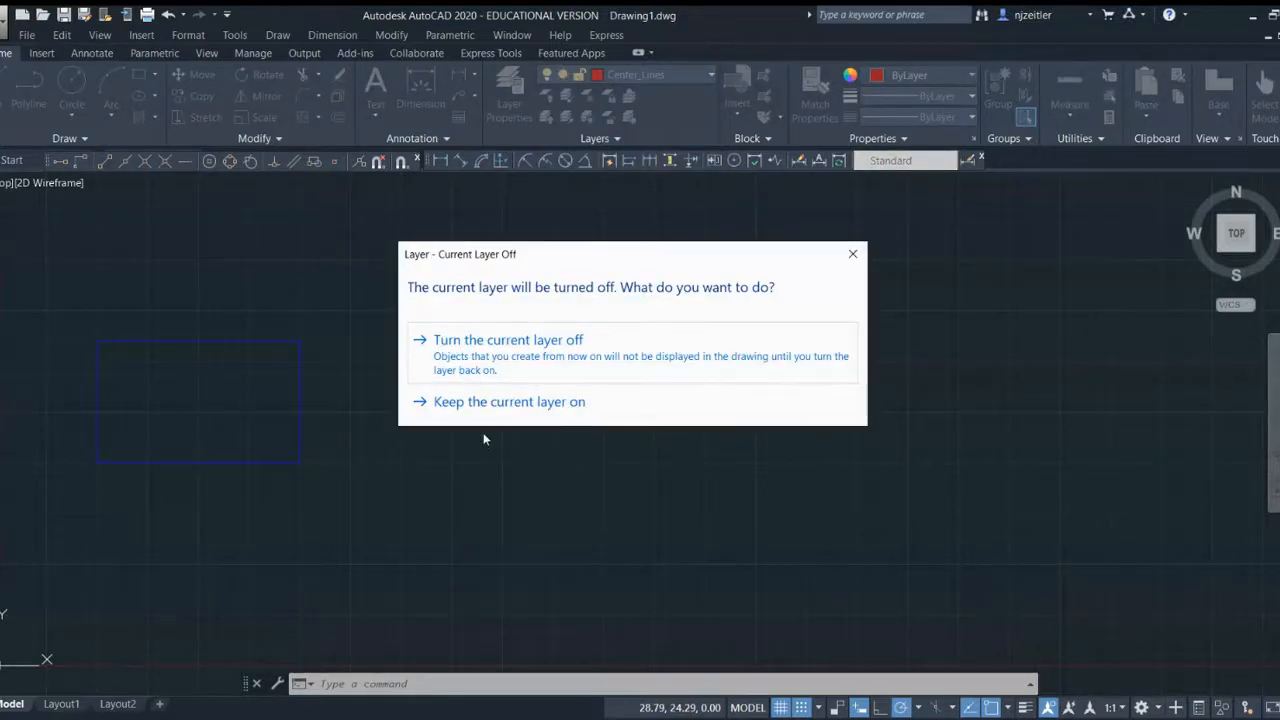
click(514, 352)
click(670, 77)
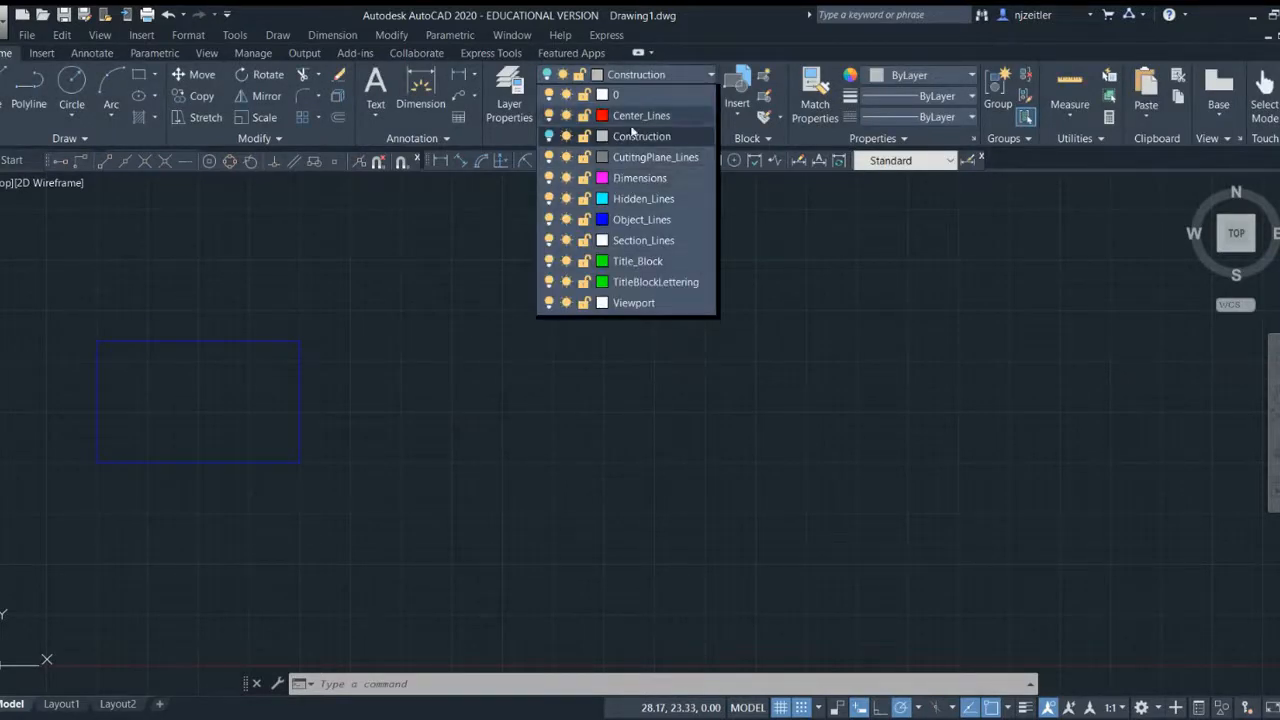
click(632, 117)
Turn the Construction layer back on.
click(629, 99)
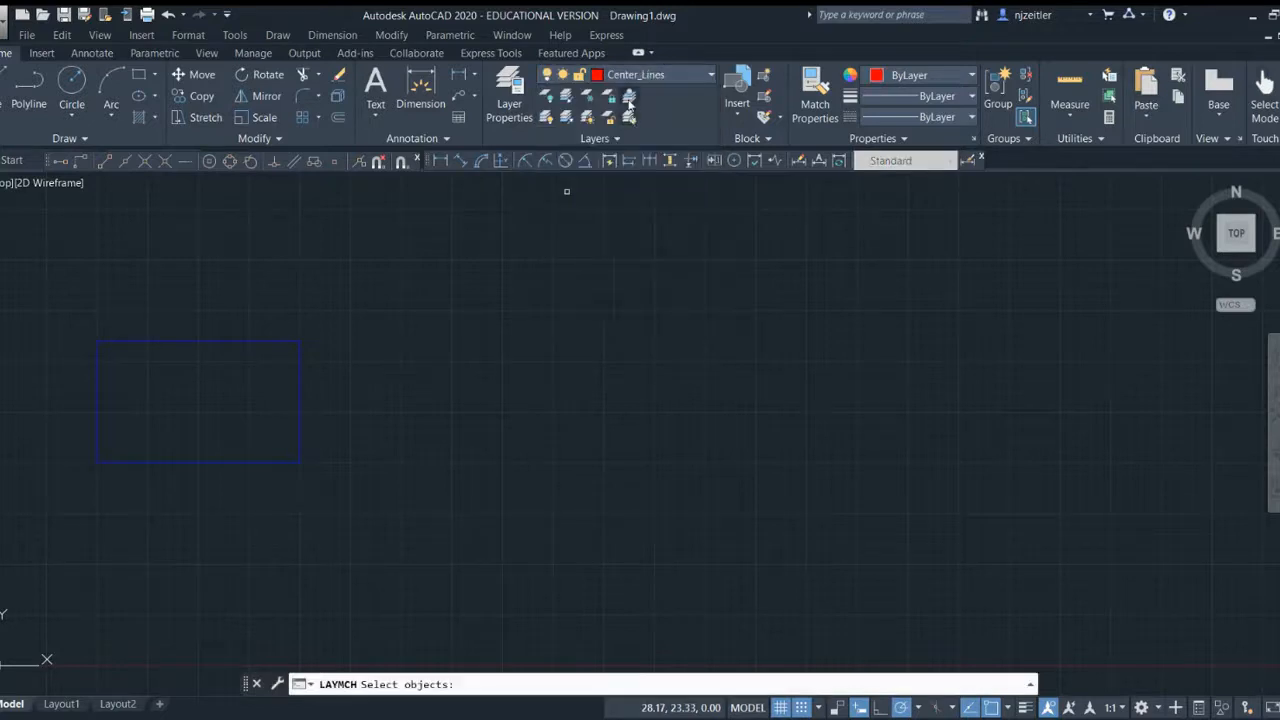
click(660, 75)
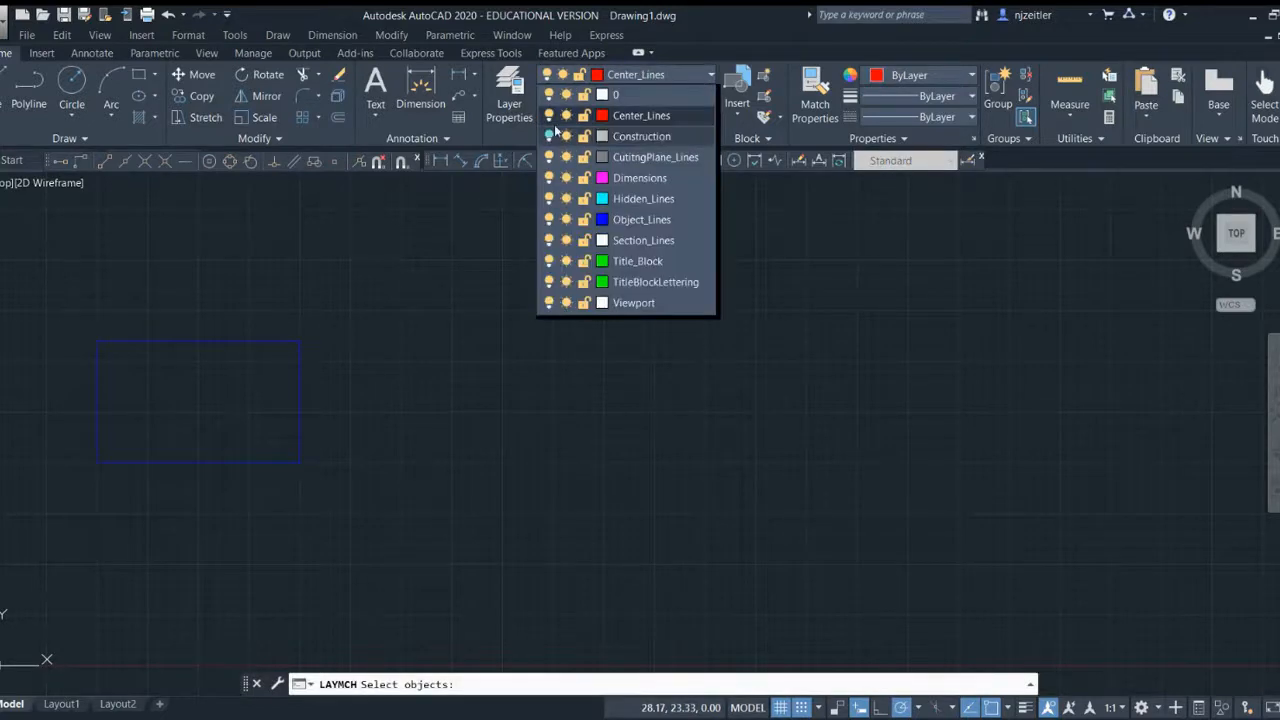
click(548, 136)
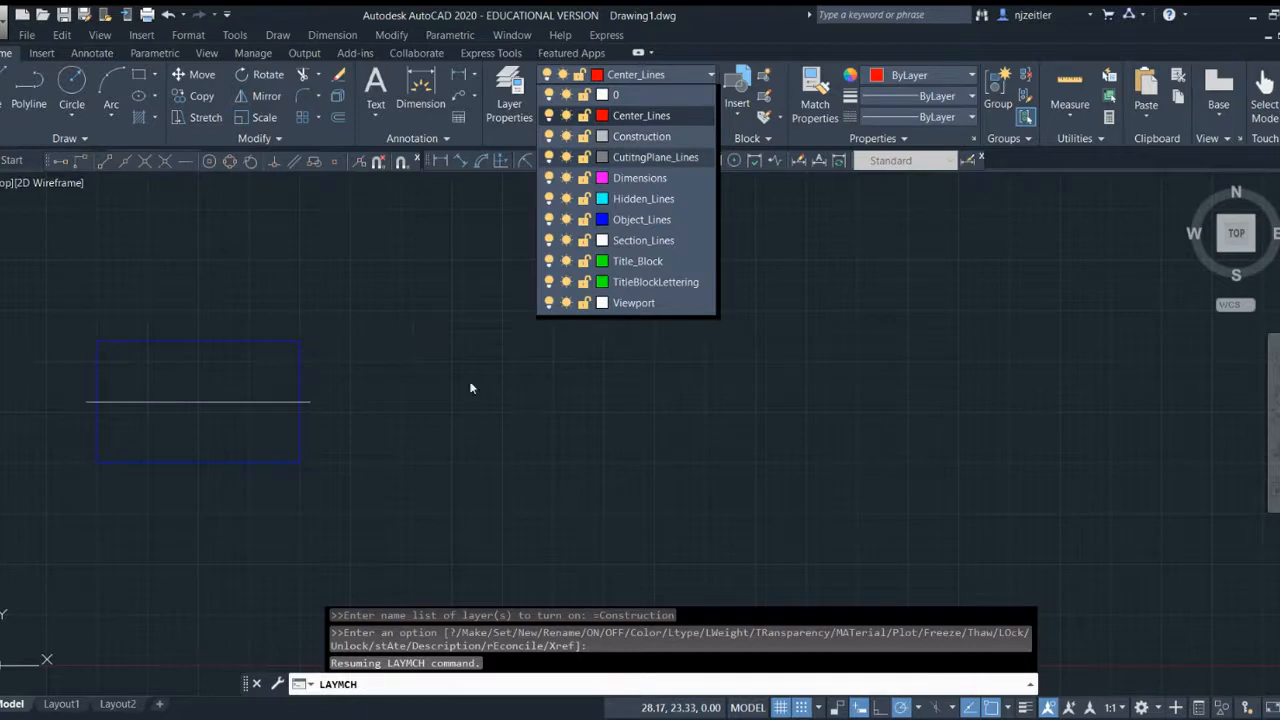
click(692, 421)
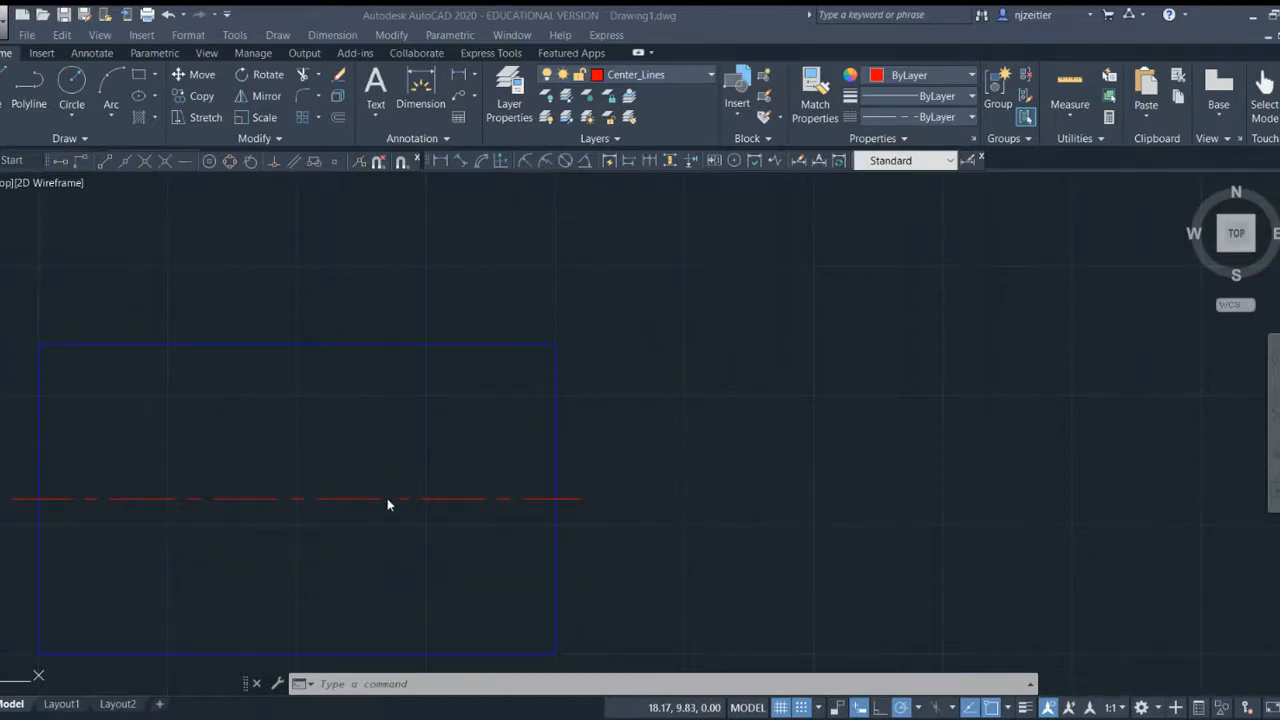
Set the drawing's linetype scale factor to 2 with LTSCALE to enlarge the center line's dash pattern.
click(310, 498)
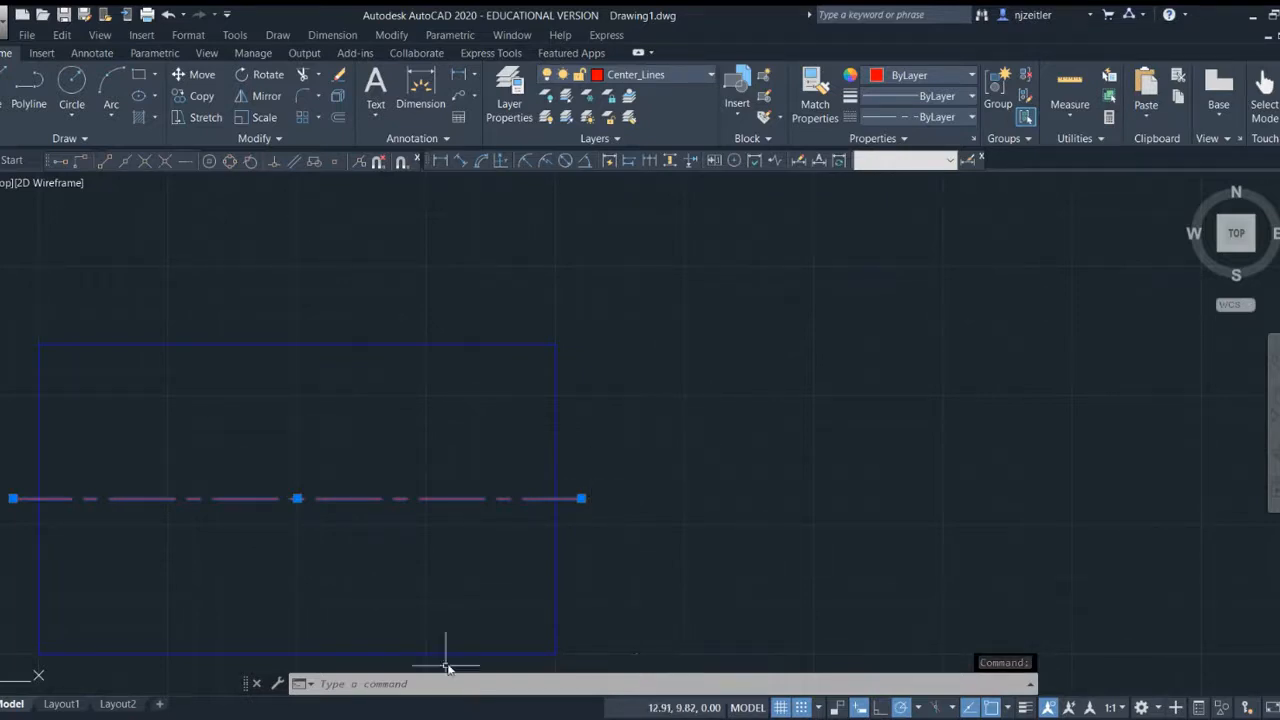
click(408, 682)
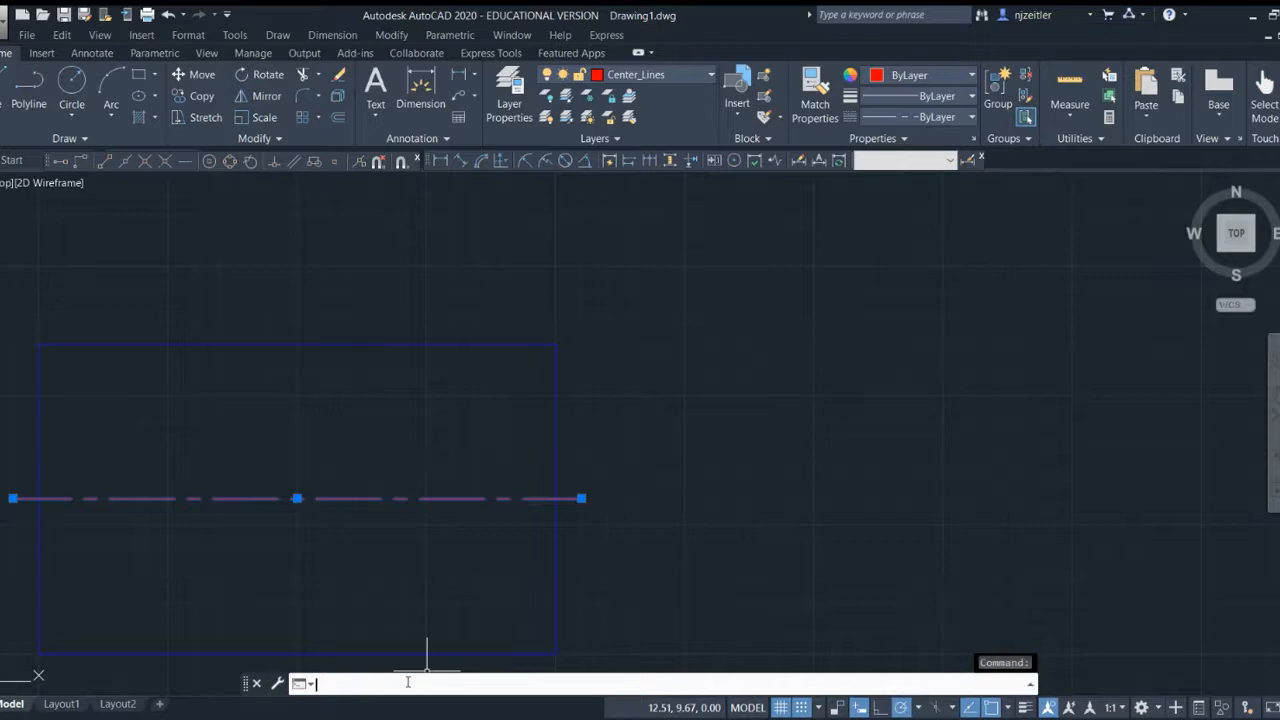
text(ltscale)
key(Return)
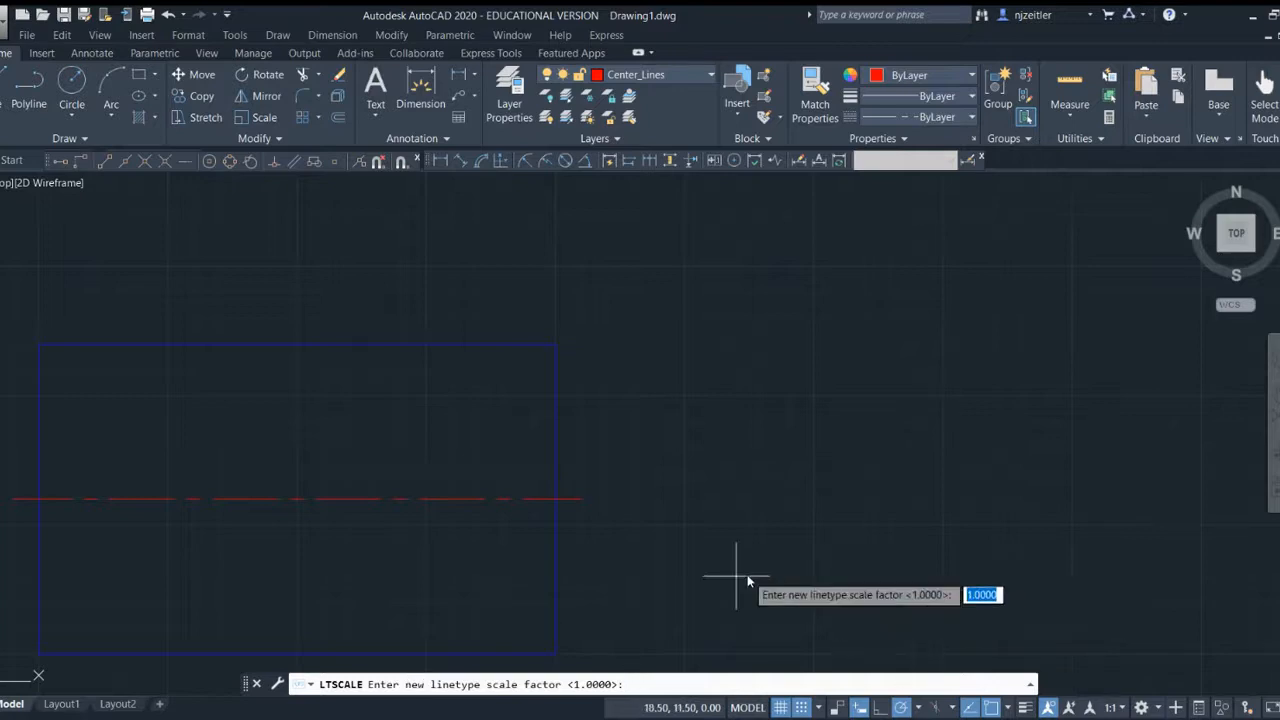
text(2)
key(Return)
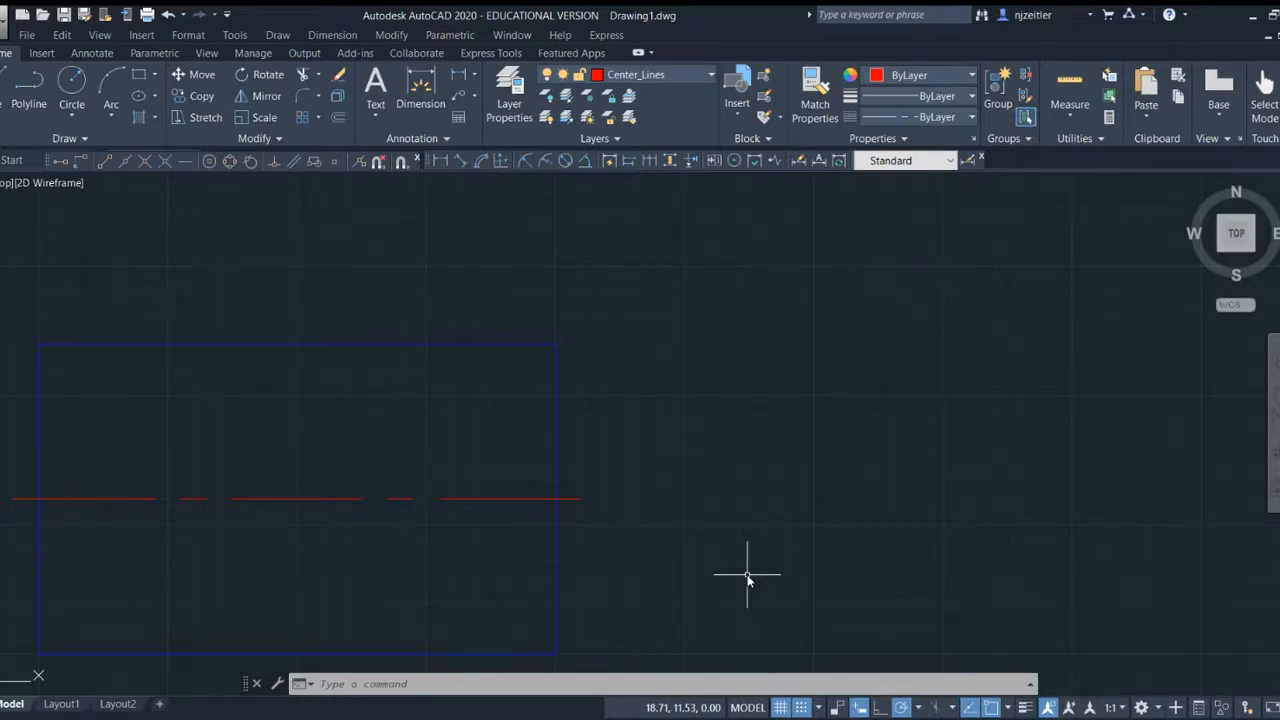
Set the linetype scale factor to 0.5 to tighten the center line's dashes.
text(linetype scale)
key(Return)
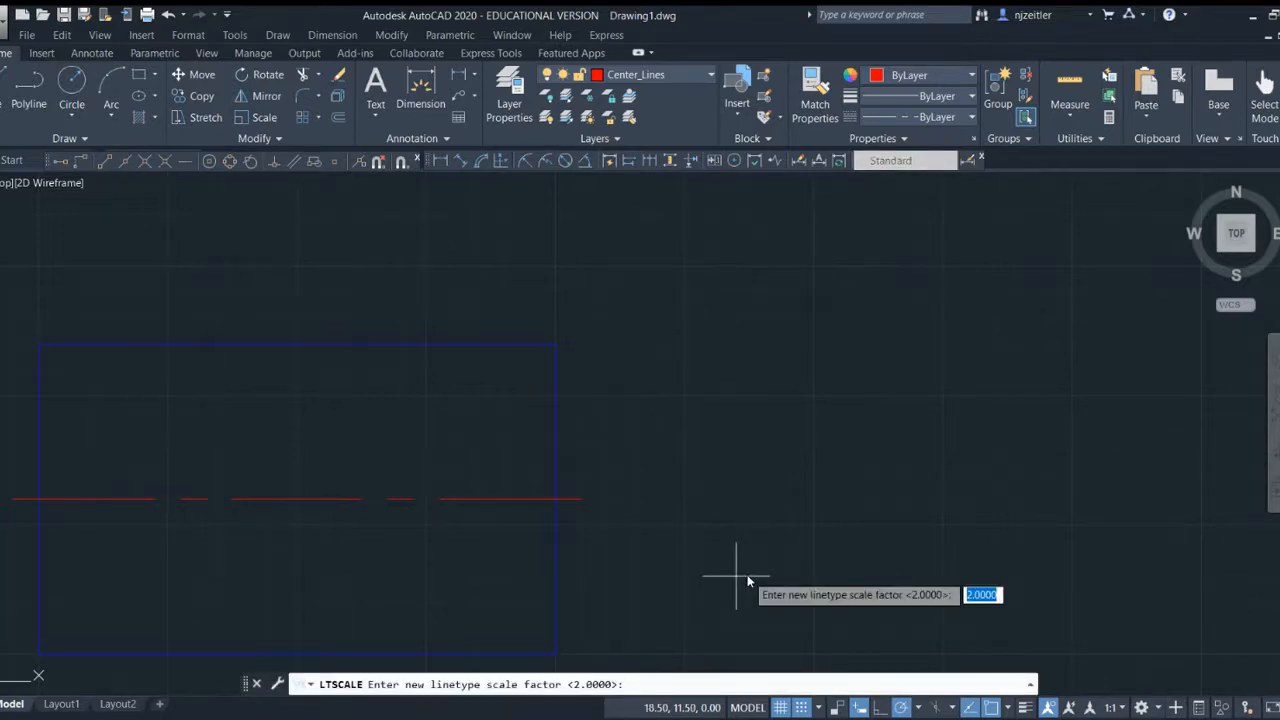
text(.5)
key(Return)
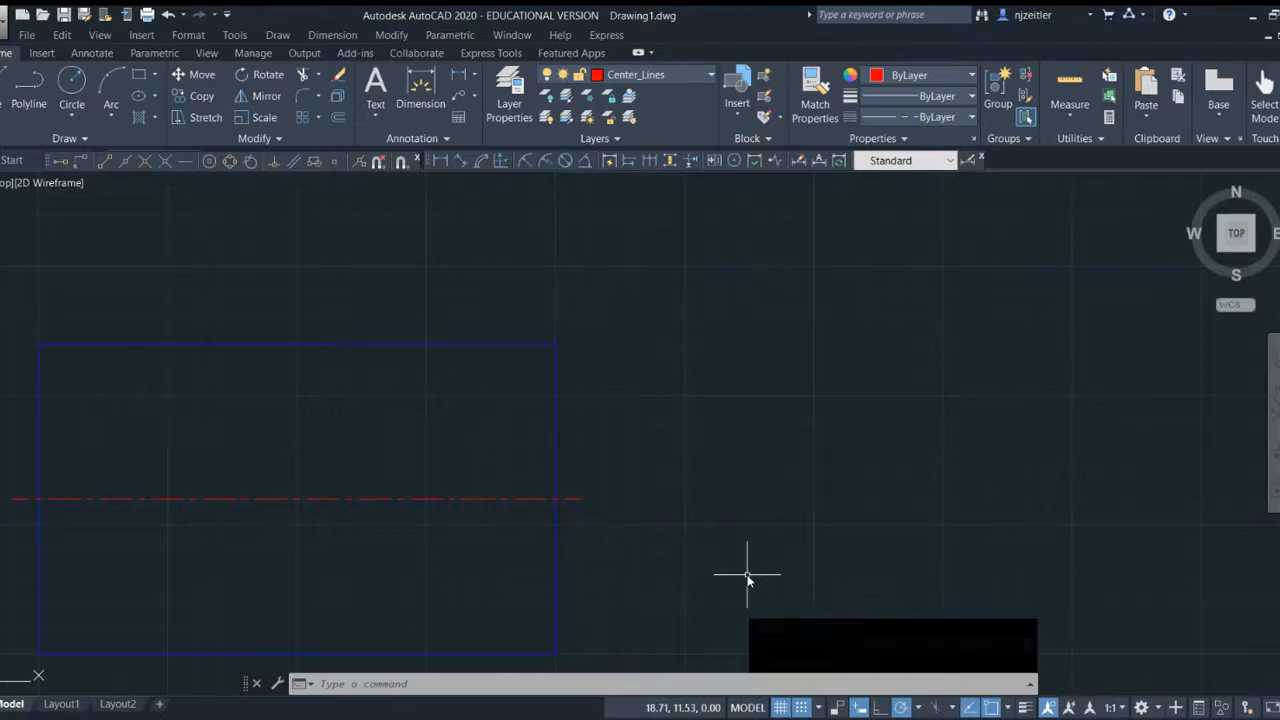
Set the drawing's linetype scale factor to 1 with LTSCALE.
text(ltscale)
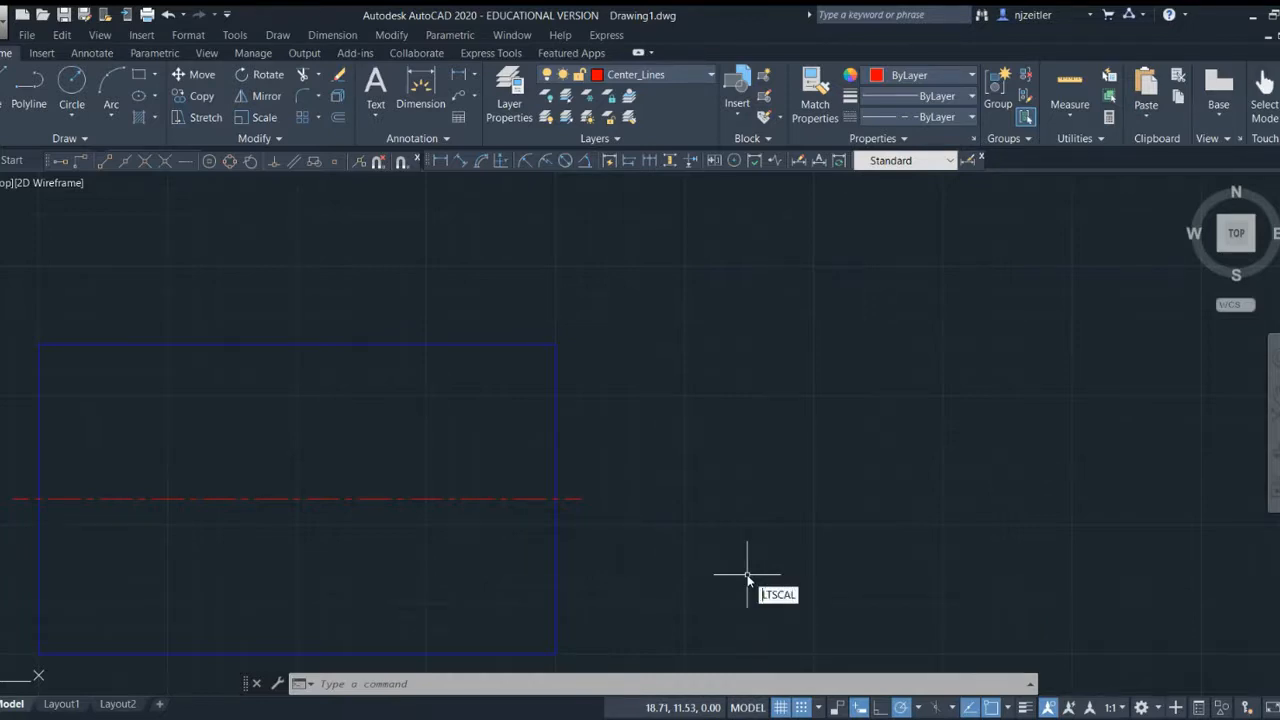
key(Escape)
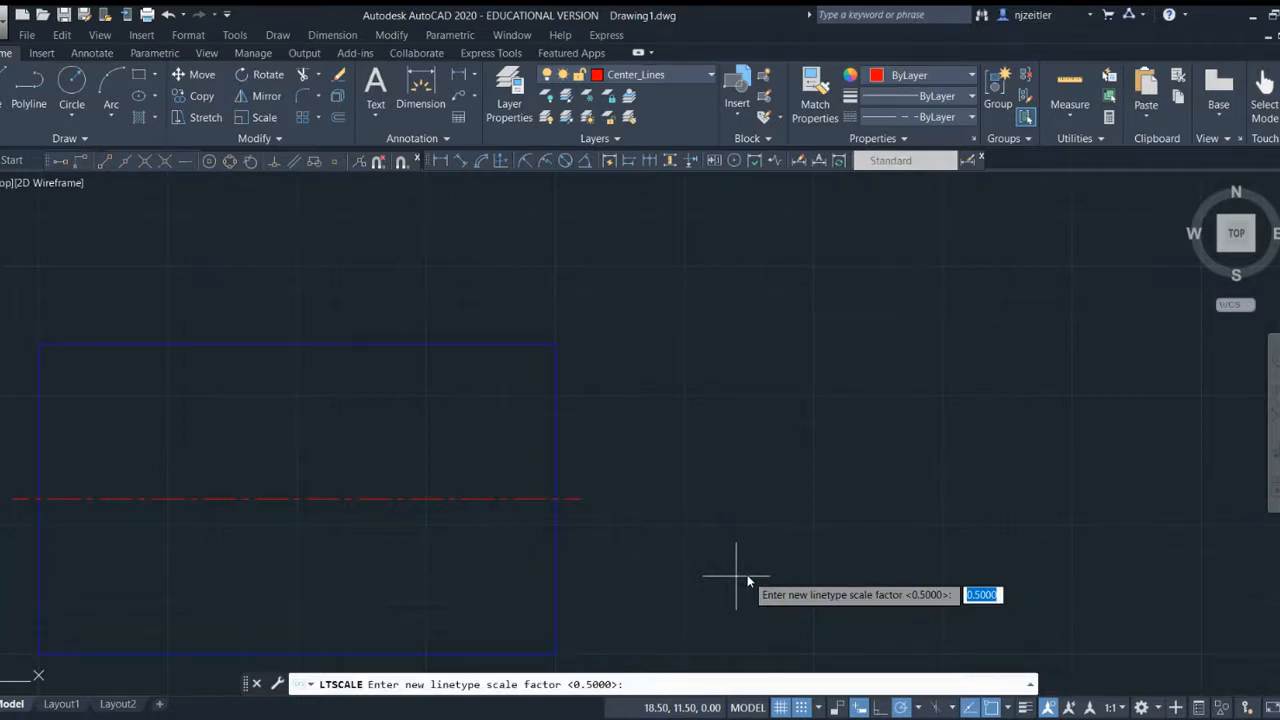
text(1)
key(Return)
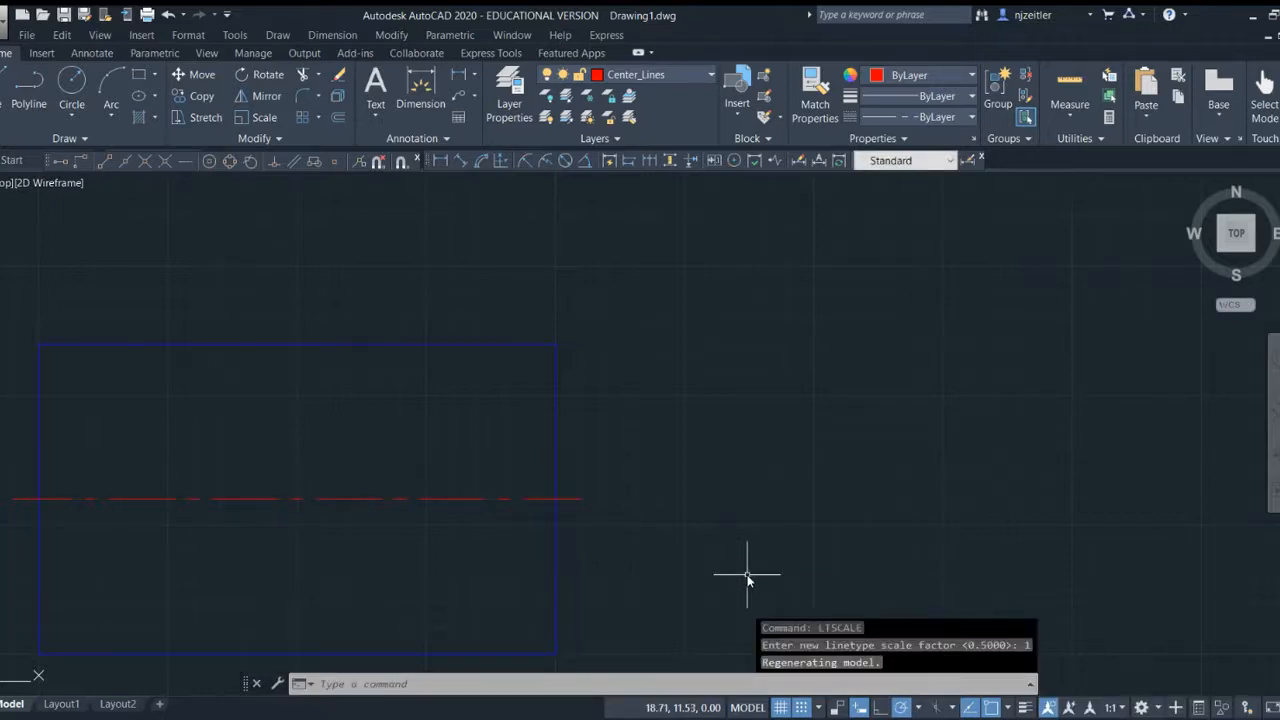